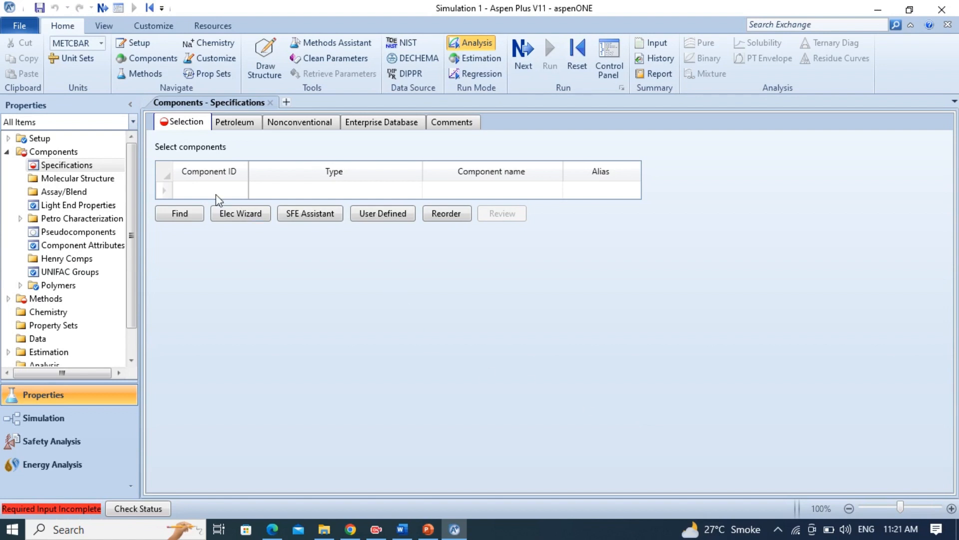
Add propane to the component list with the component ID C3H8
click(200, 190)
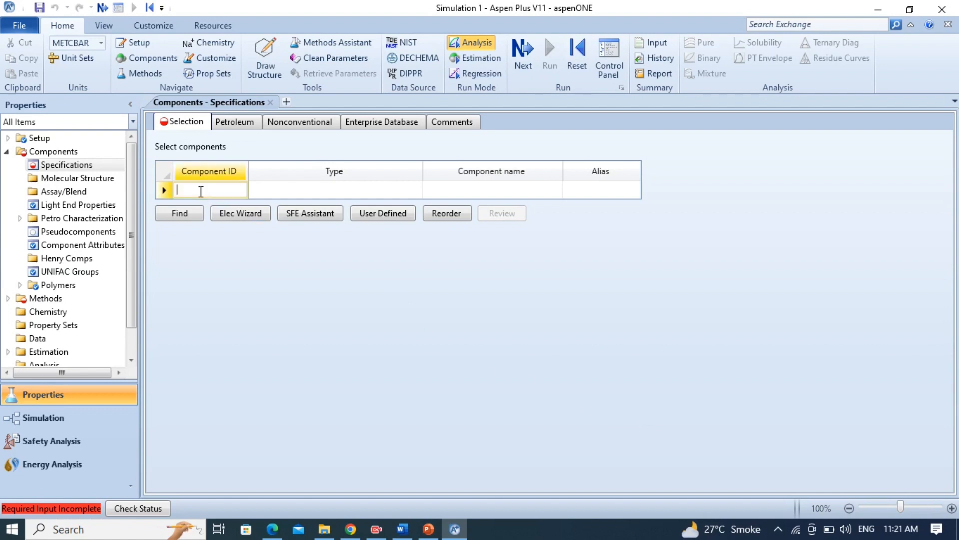
text(C3H8)
key(Return)
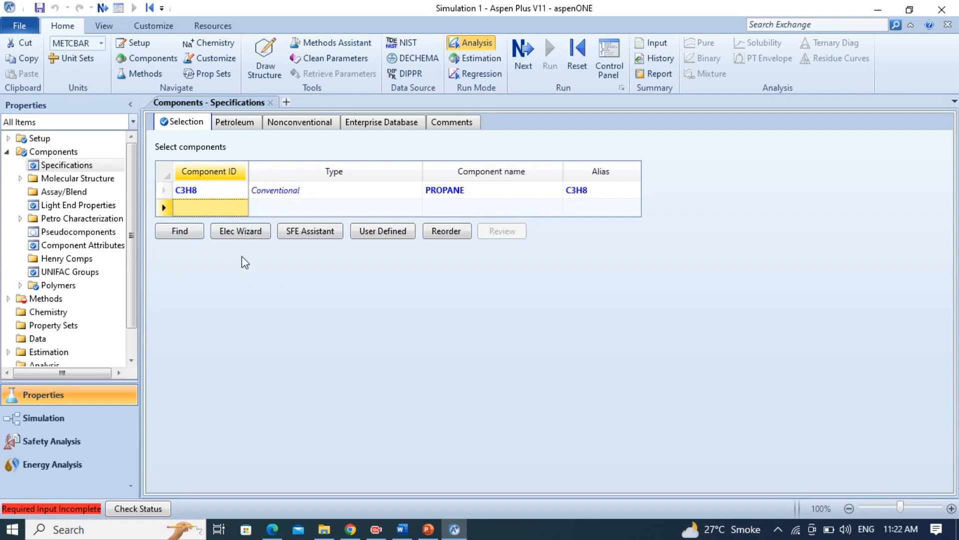
Choose PENG-ROB as the property method for the components
click(533, 50)
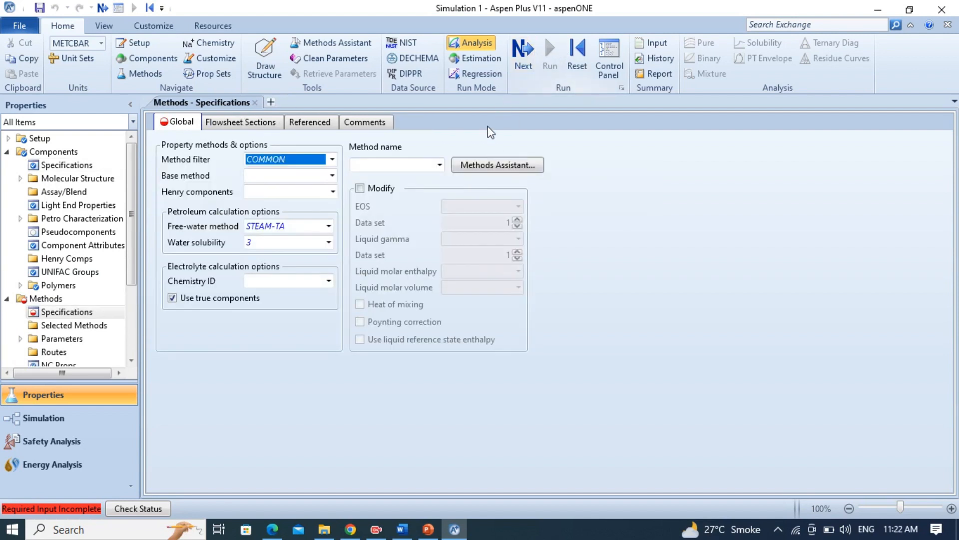
click(440, 169)
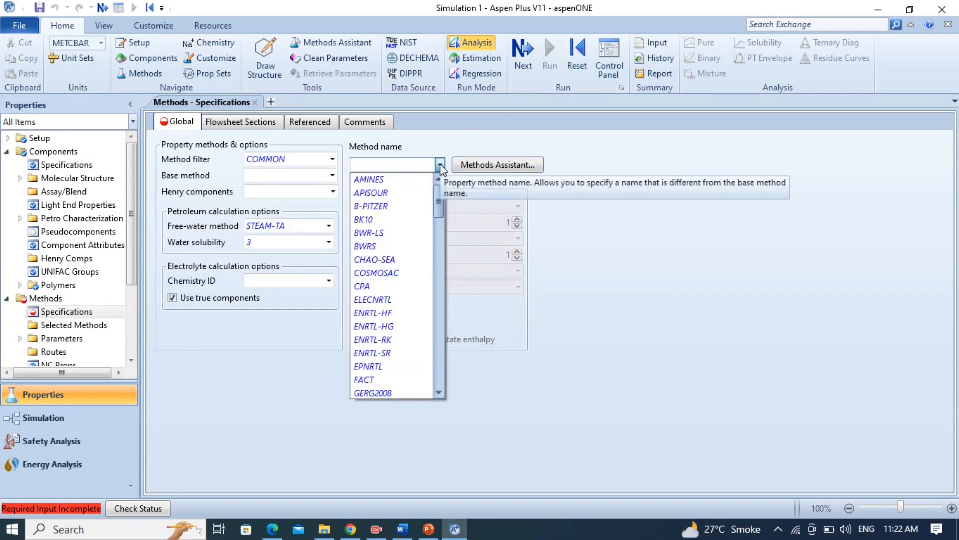
text(pe)
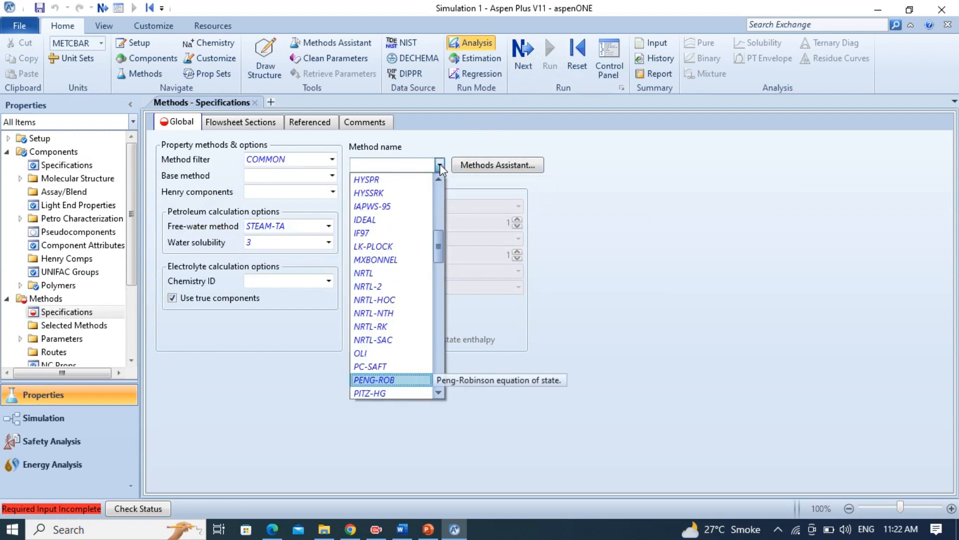
key(Return)
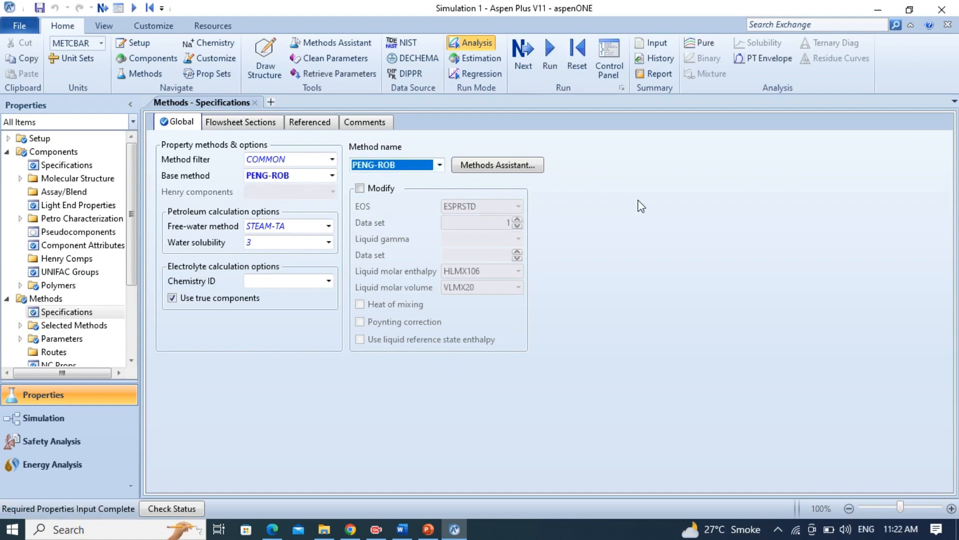
Finish the properties input and go to the Simulation environment
click(521, 53)
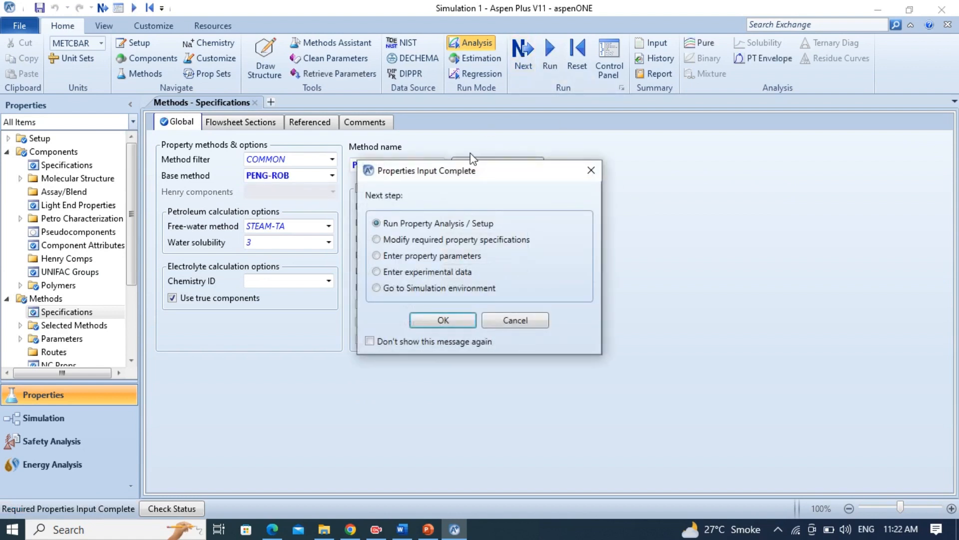
click(377, 287)
click(435, 322)
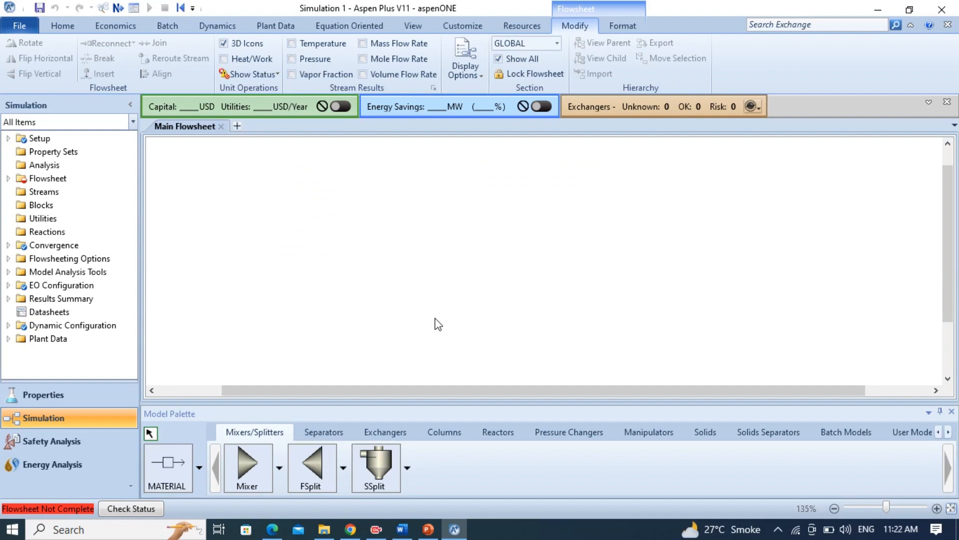
Place a Flash2 separator block near the middle of the main flowsheet
click(320, 431)
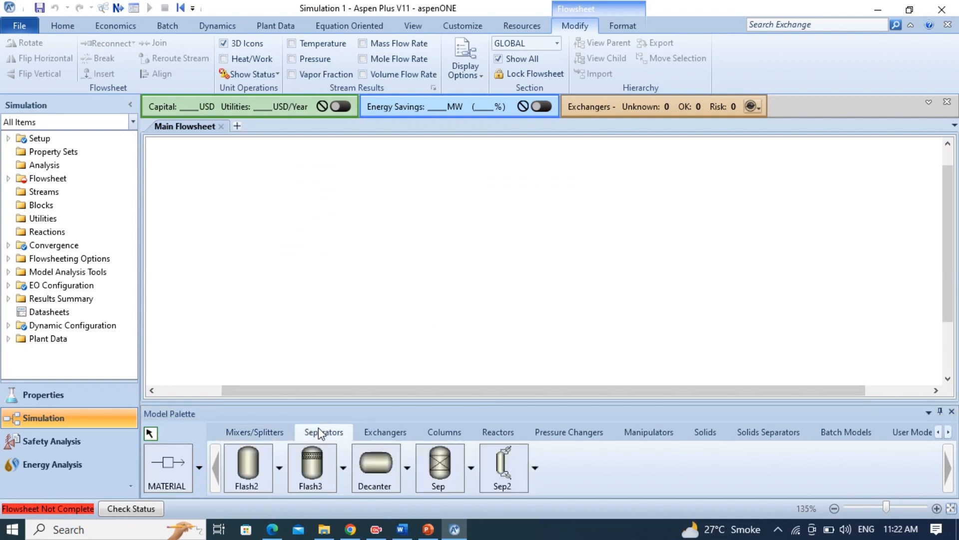
click(259, 462)
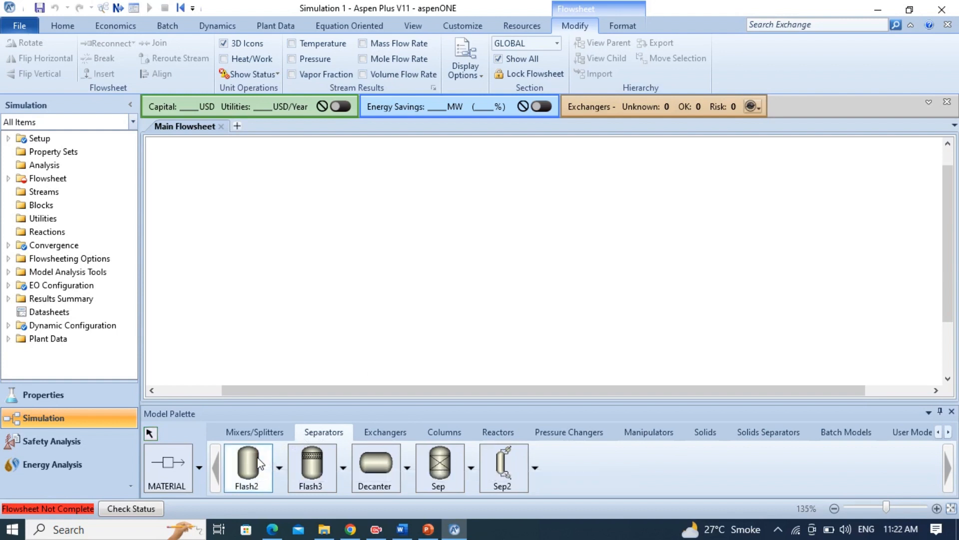
click(425, 237)
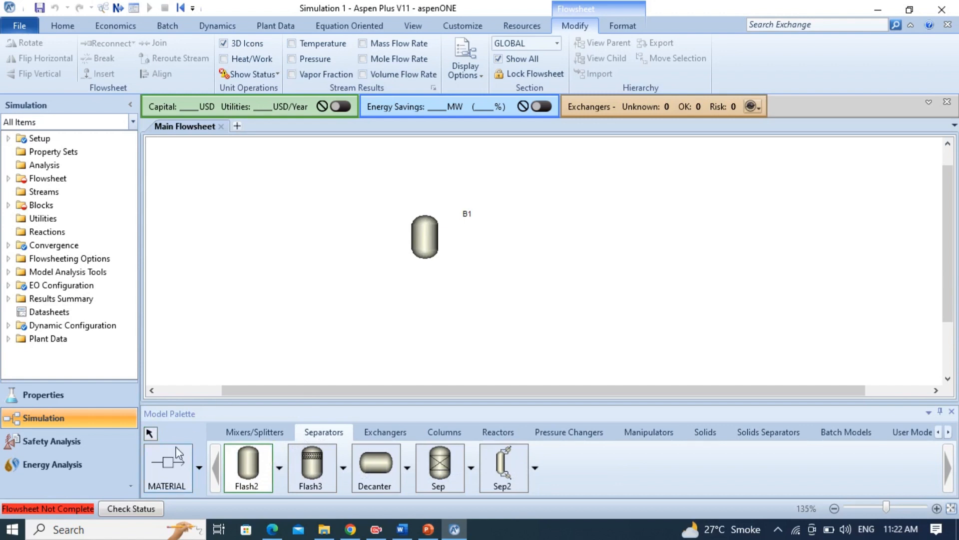
Connect material streams to the flash drum: one feed into its side, one overhead outlet and one bottom outlet
click(173, 462)
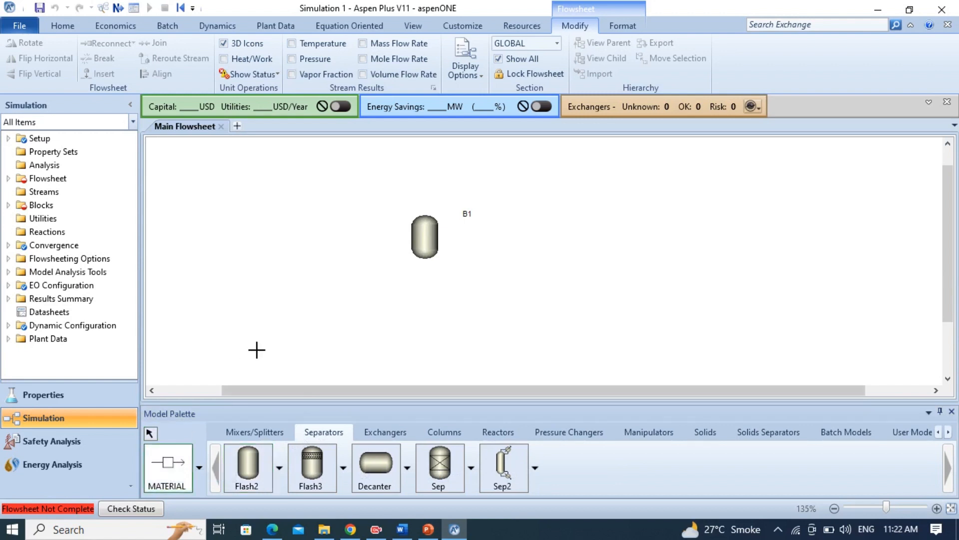
click(411, 236)
click(289, 242)
click(424, 215)
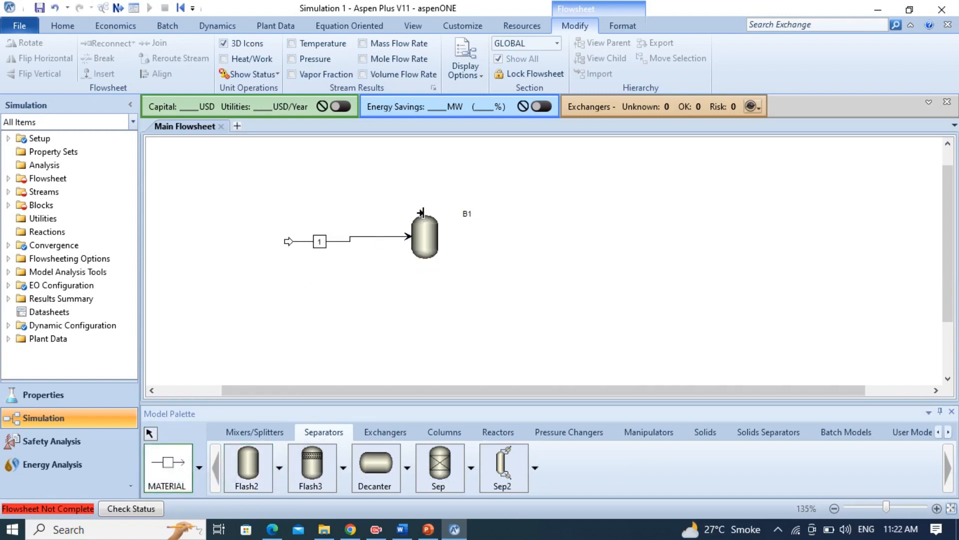
click(529, 189)
click(424, 265)
click(539, 283)
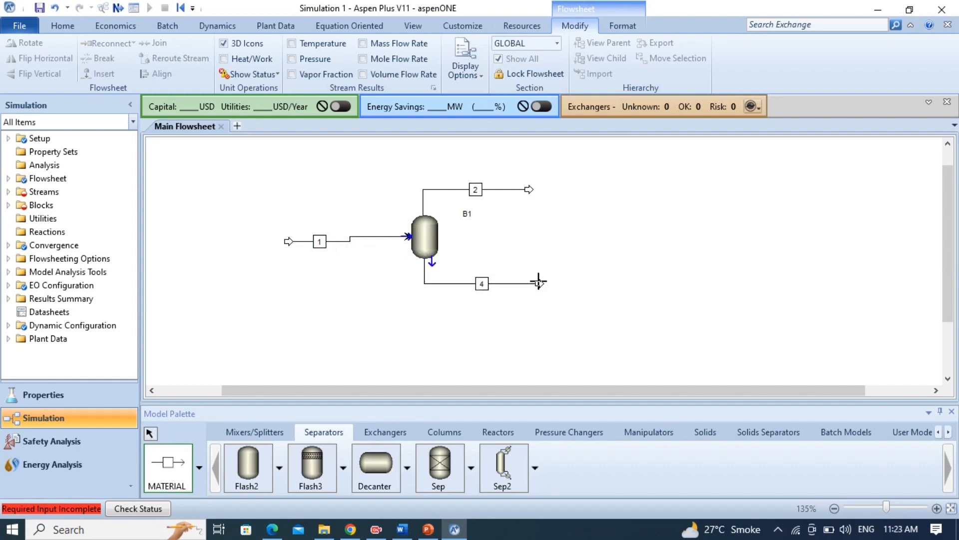
click(151, 434)
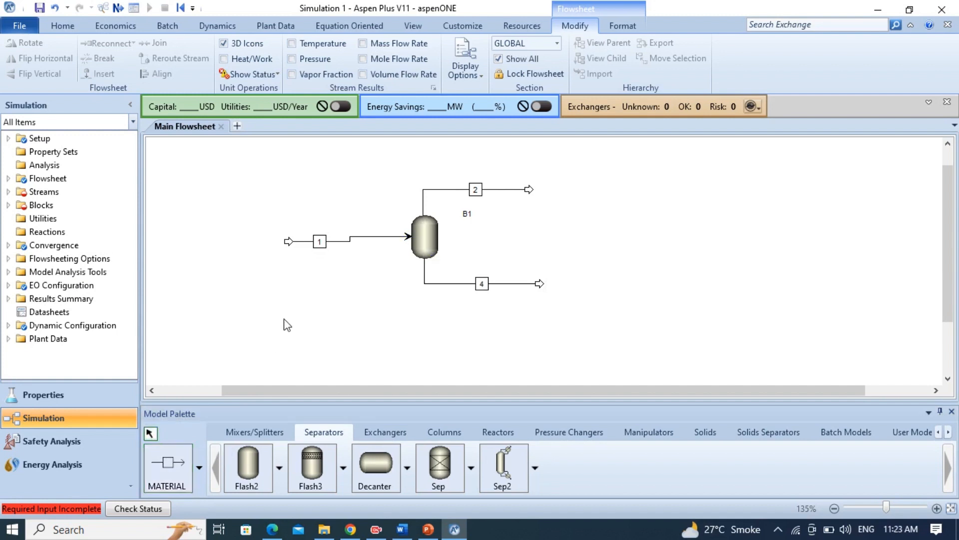
Rename the feed stream PROPANE, the overhead outlet VAPOR and the bottom outlet LIQUID
click(321, 241)
text(PROPANE)
click(475, 189)
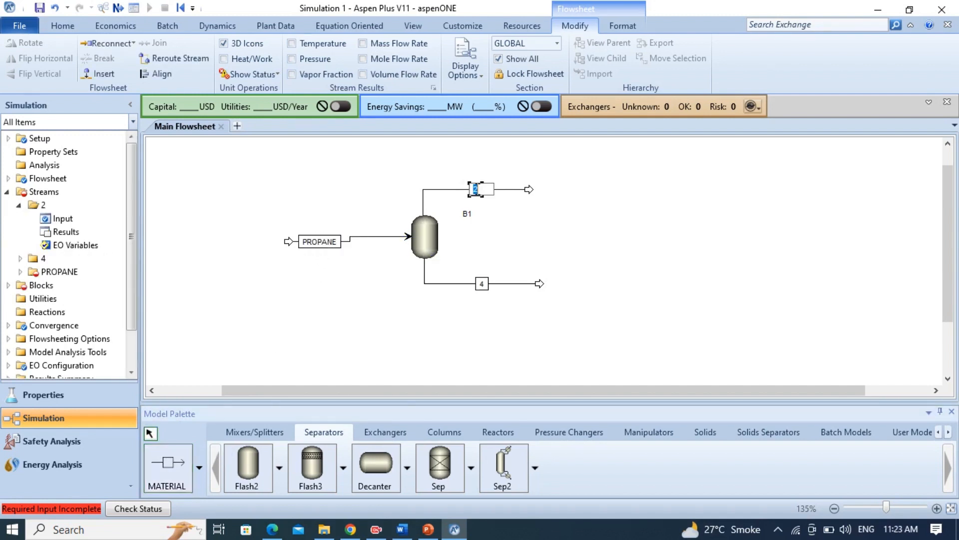
text(VAPOR)
click(481, 283)
text(LIQUID)
key(Return)
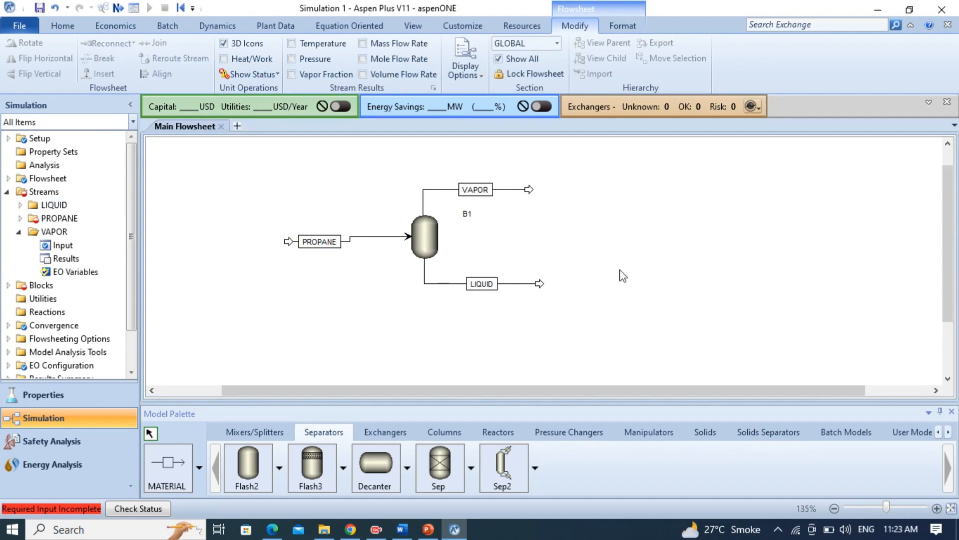
Open the PROPANE stream's specifications and set its flash type to Temperature and Vapor Fraction
click(375, 237)
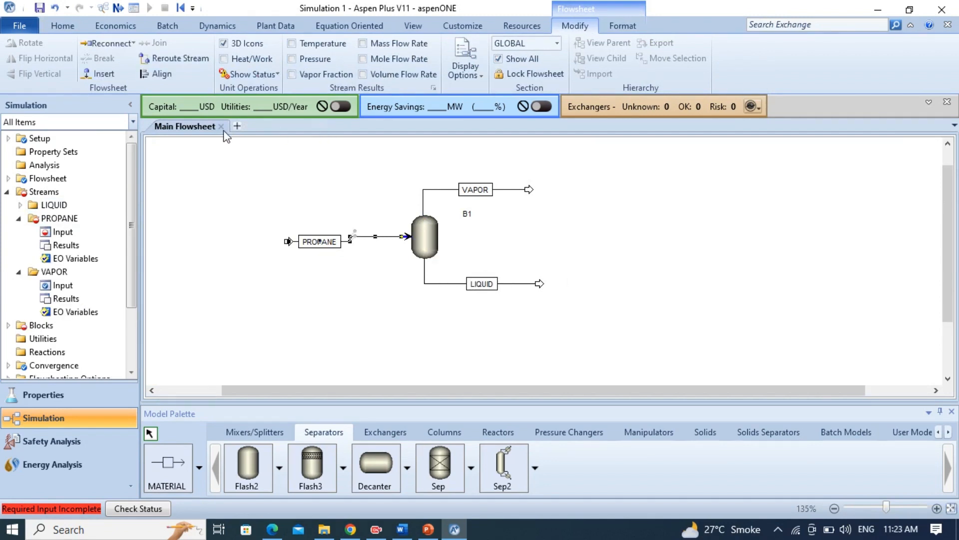
click(353, 312)
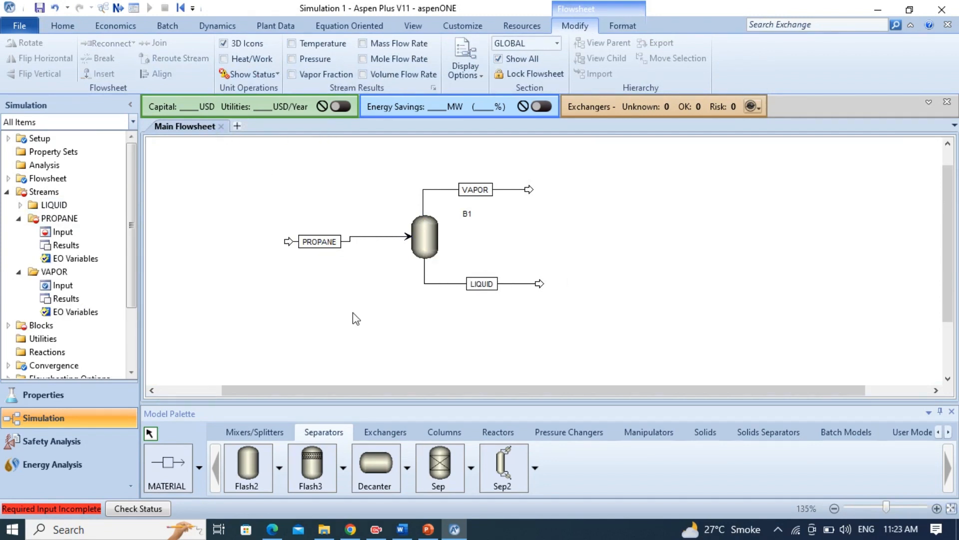
click(376, 239)
double_click(372, 237)
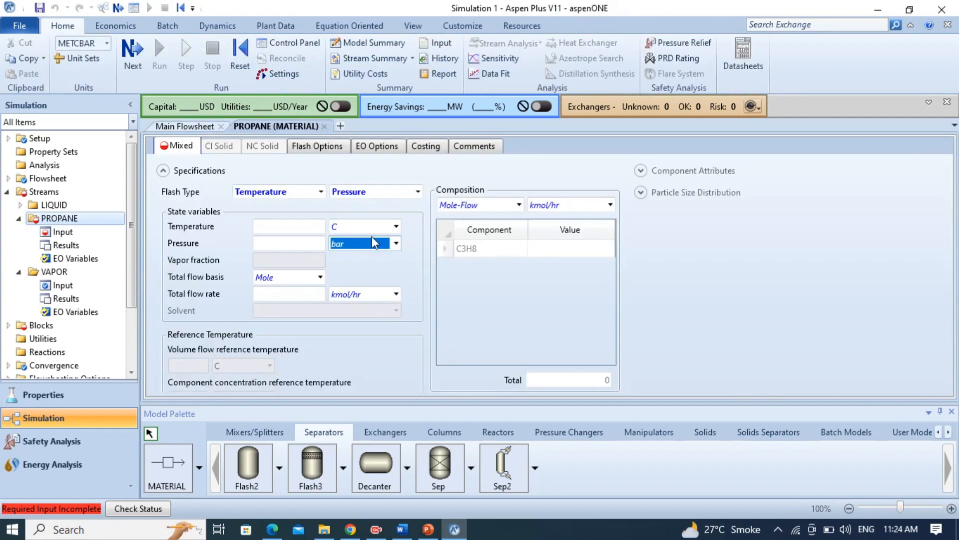
click(419, 192)
click(395, 218)
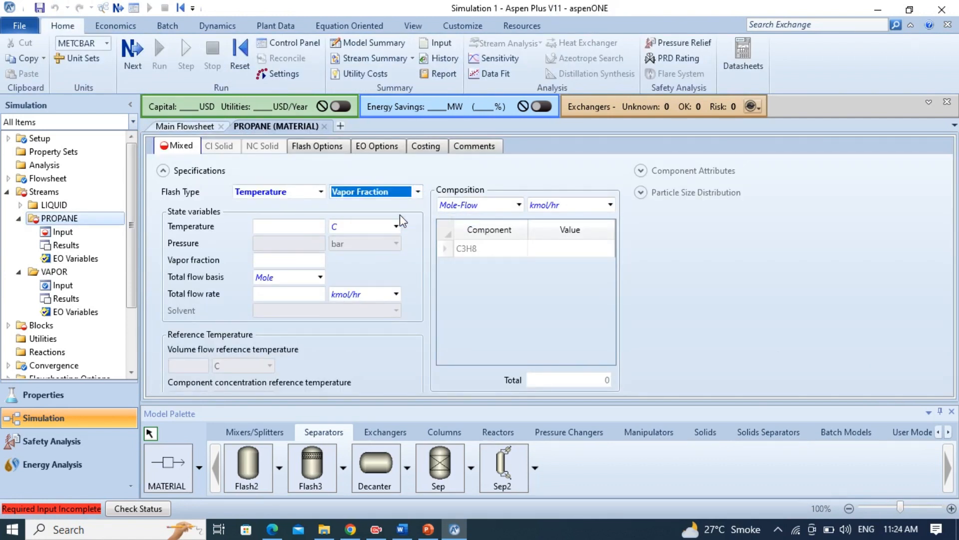
Specify the PROPANE stream with temperature 25 C, vapor fraction 0 and a C3H8 mole flow of 1 kmol/hr
click(310, 229)
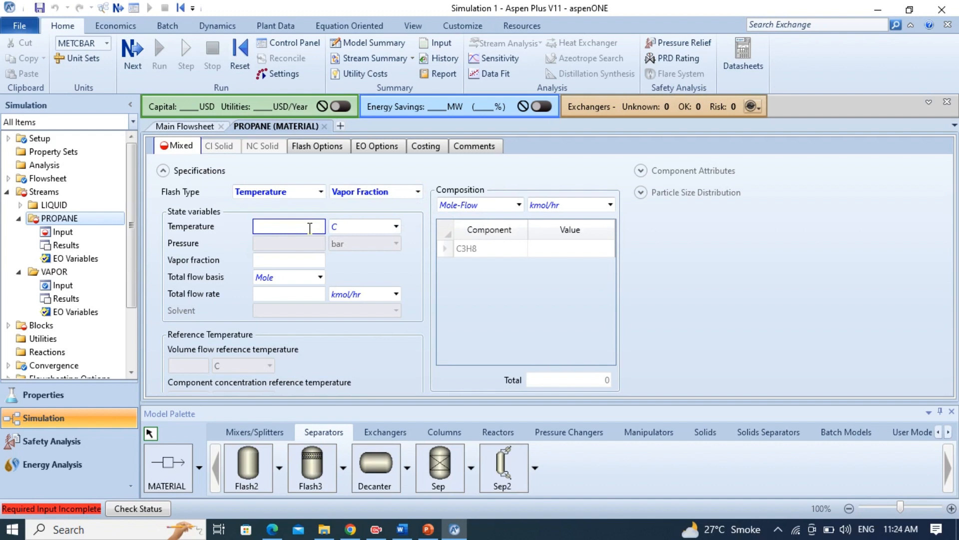
text(25)
click(287, 261)
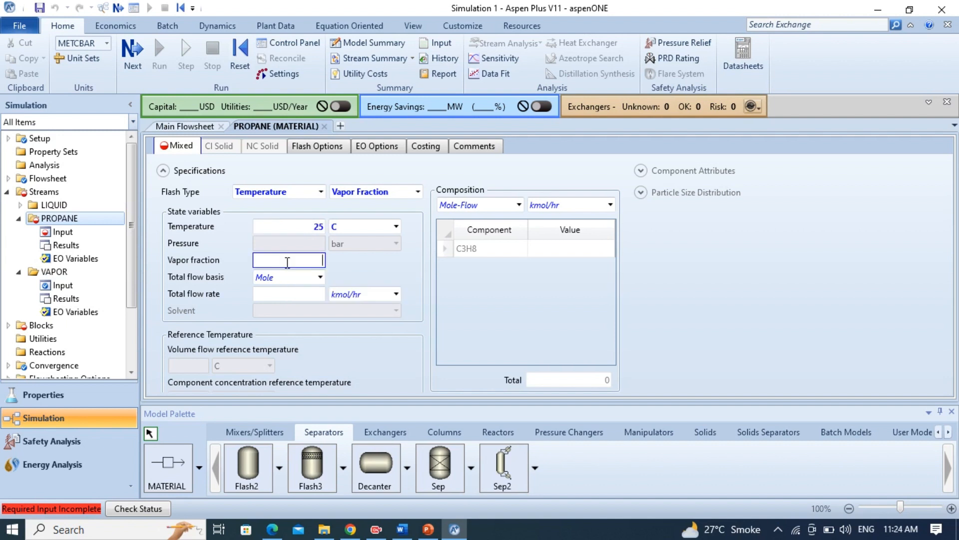
text(0)
key(Return)
click(568, 259)
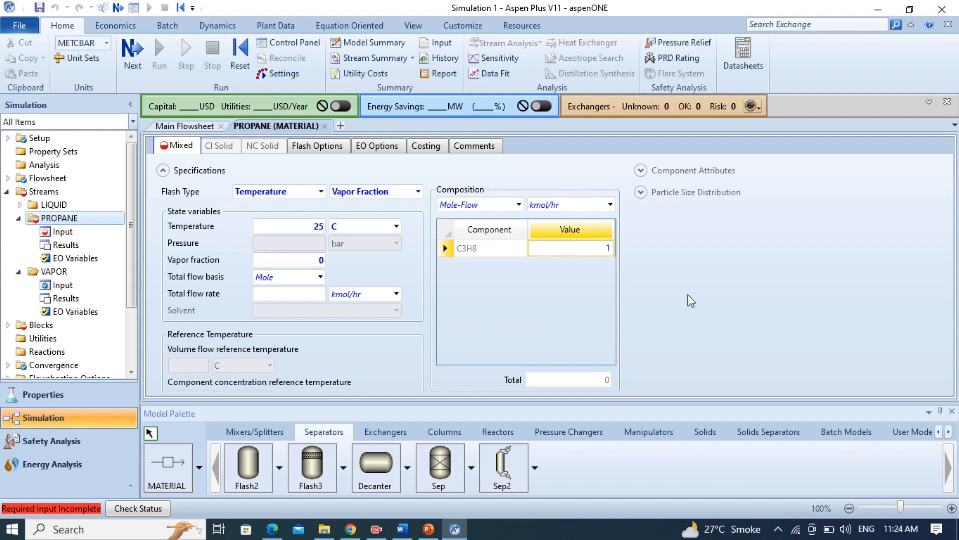
Specify flash block B1 by Temperature and Vapor fraction with 58 C and 0, and decline running the simulation
click(132, 55)
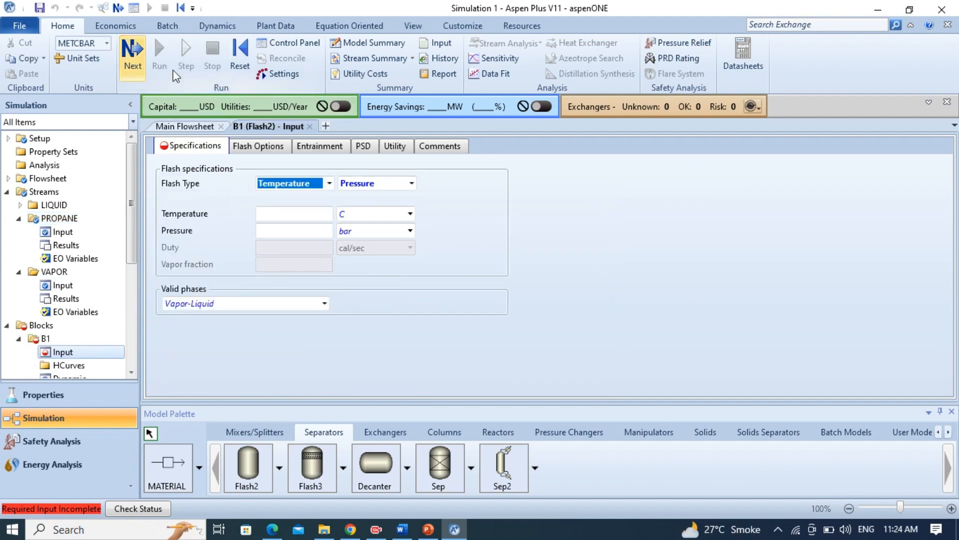
click(412, 184)
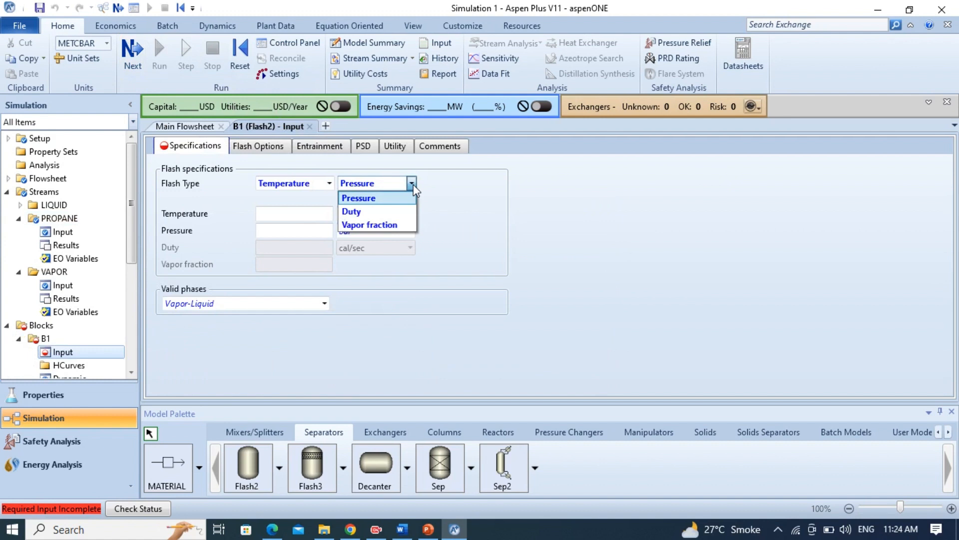
click(394, 225)
click(299, 211)
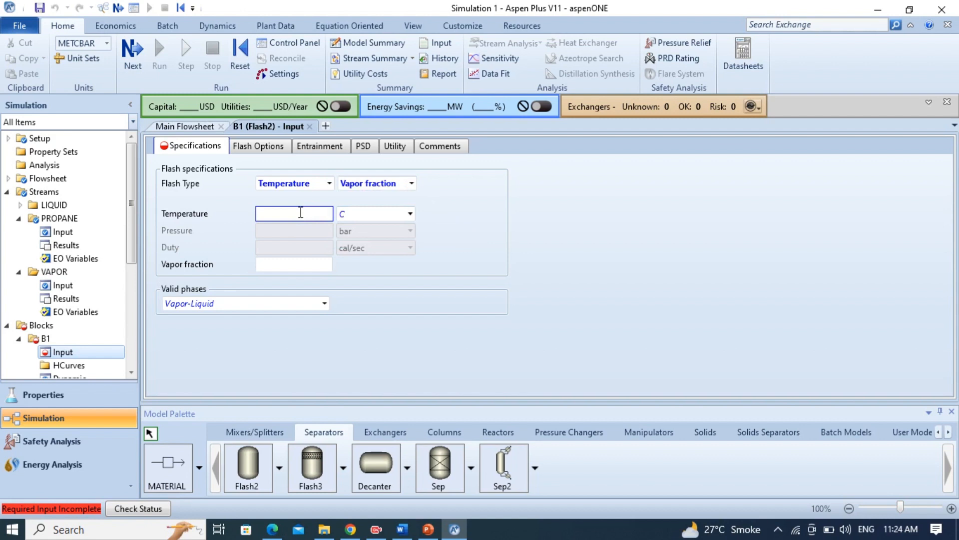
text(58)
click(317, 265)
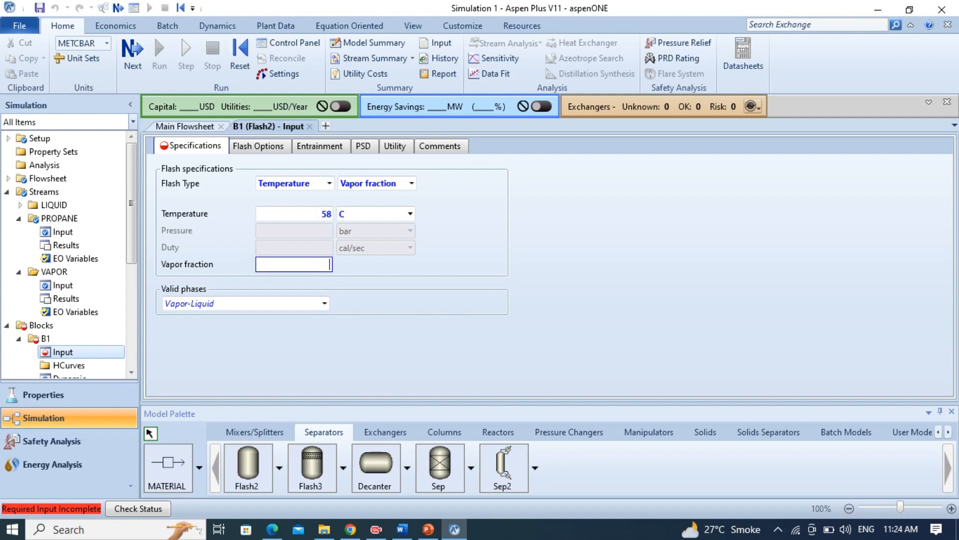
text(0)
key(Return)
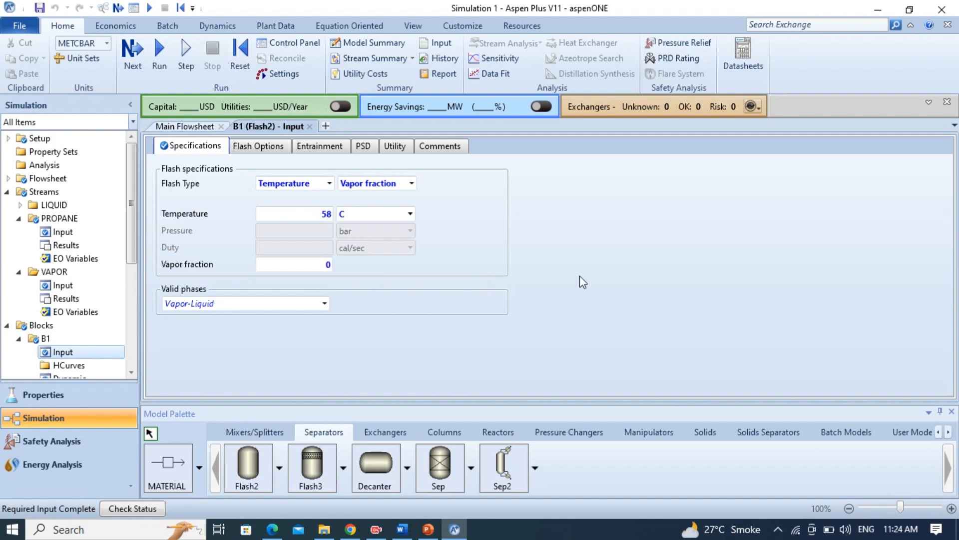
click(139, 59)
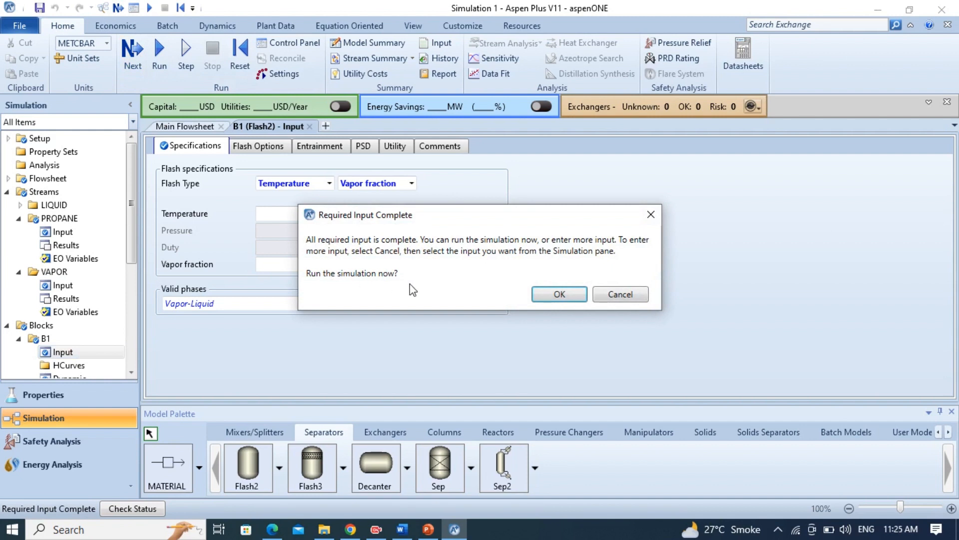
click(619, 295)
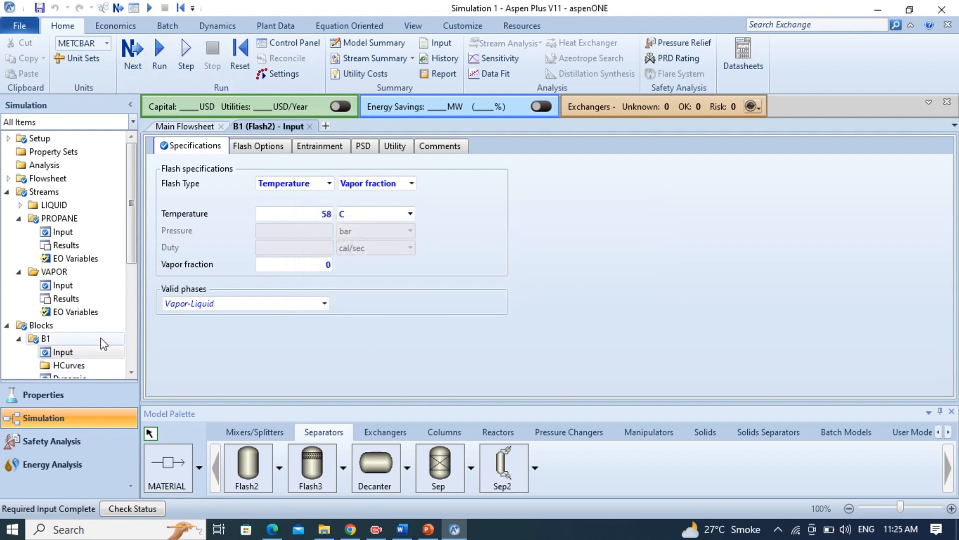
Create a new Calculator block in the flowsheeting options with the ID C-1
drag(128, 241, 127, 337)
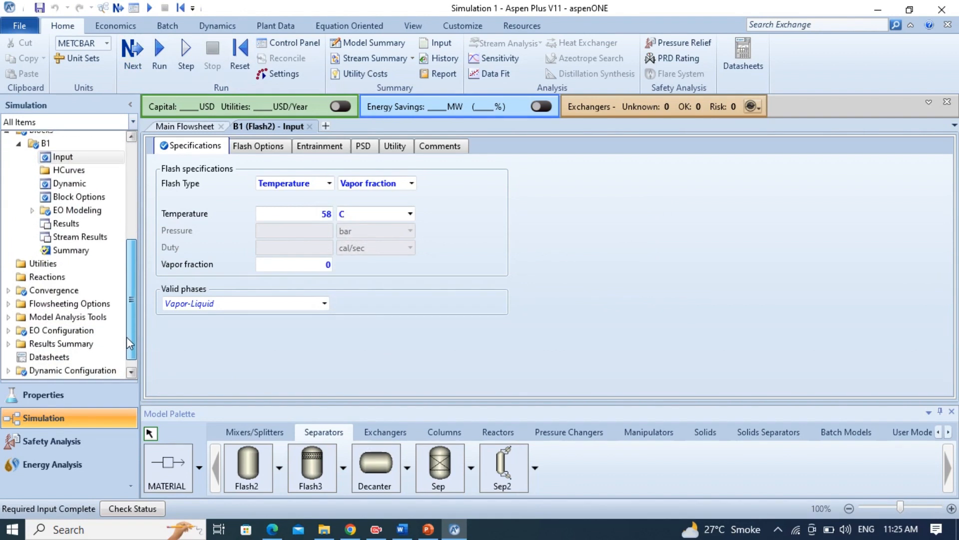
click(53, 303)
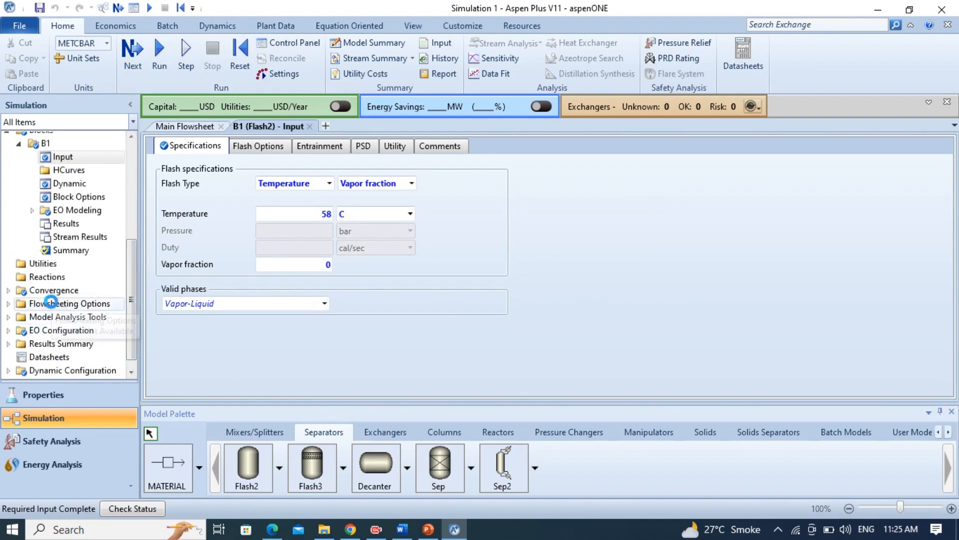
click(9, 303)
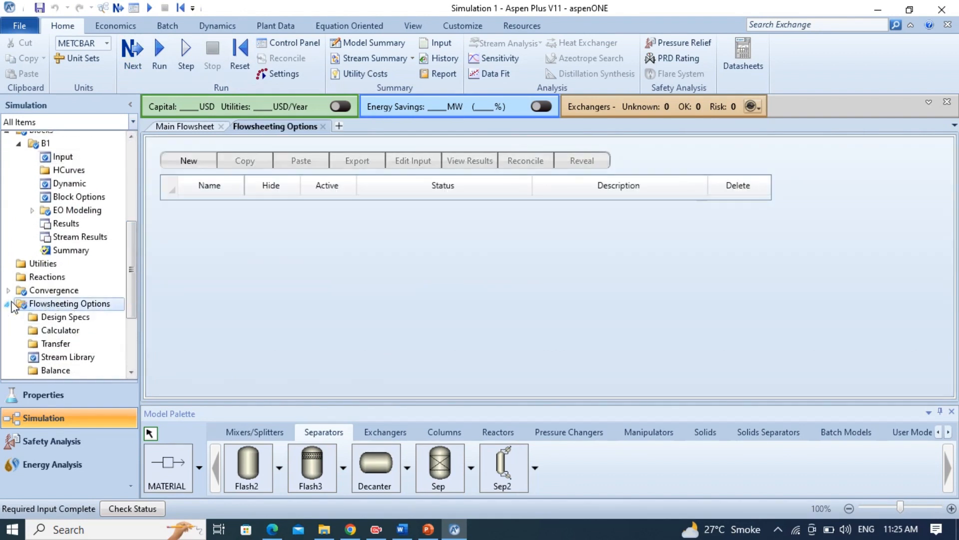
click(52, 330)
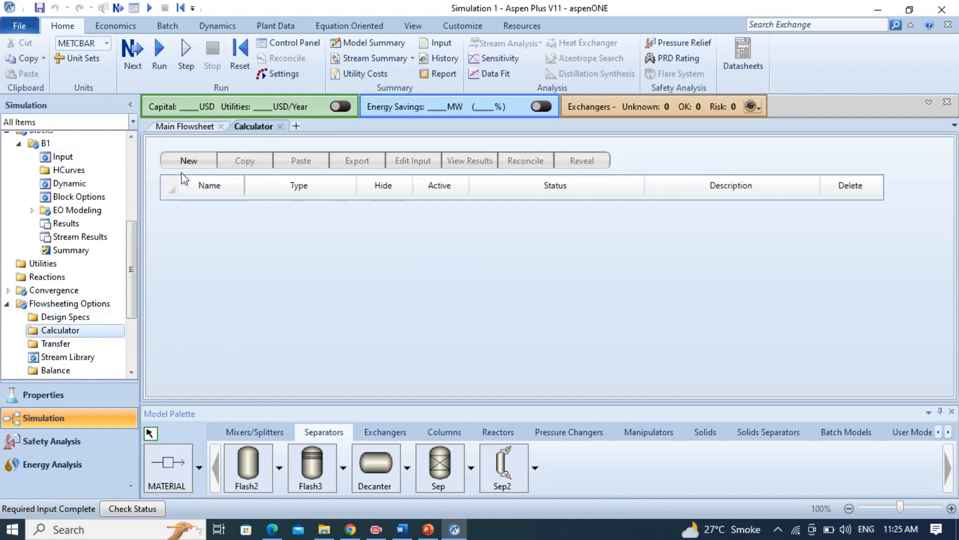
click(188, 160)
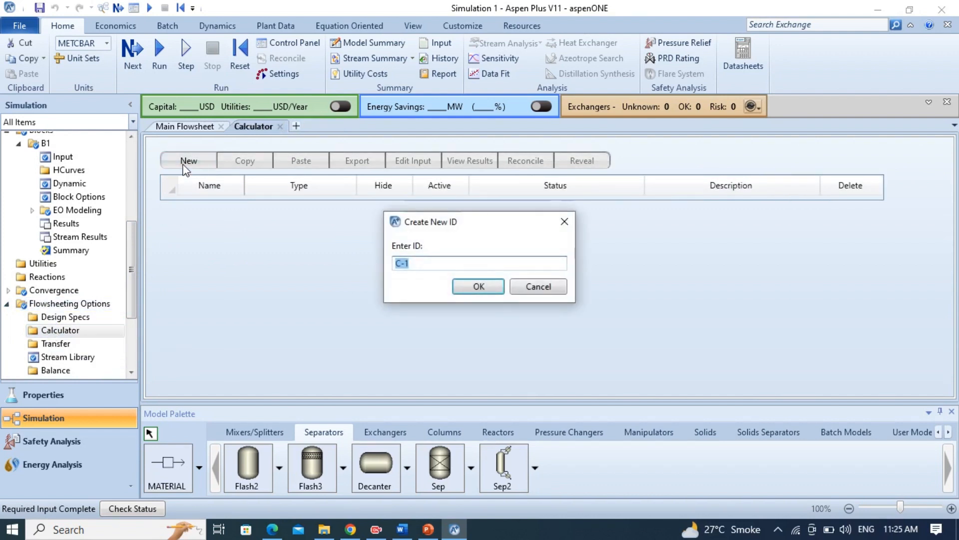
click(468, 288)
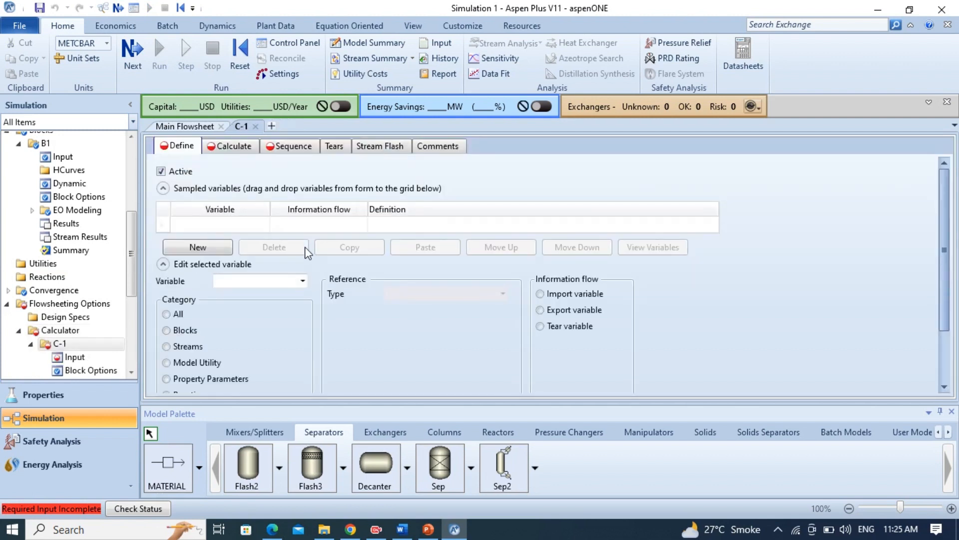
Add two sampled variables named PROPAT25 and PROPAT58 to Calculator block C-1
click(209, 247)
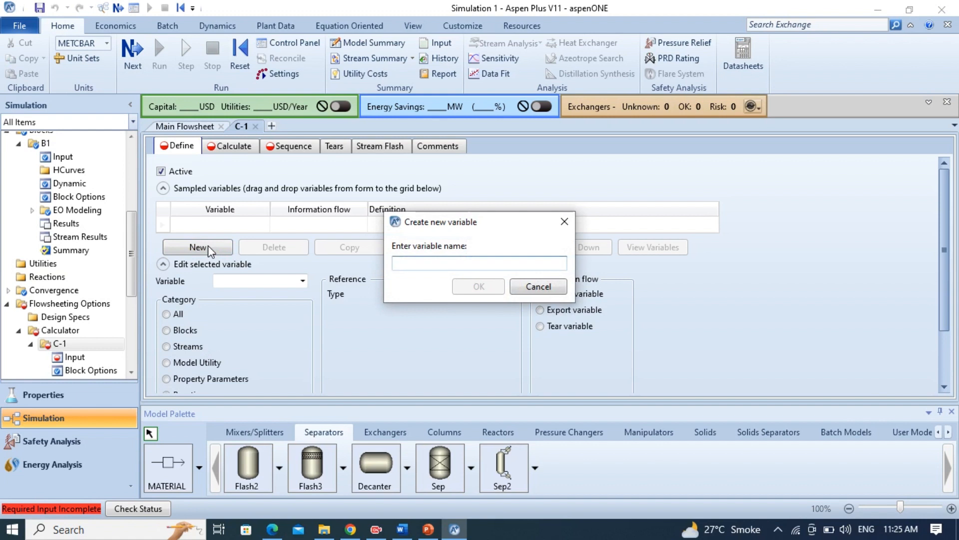
text(PE)
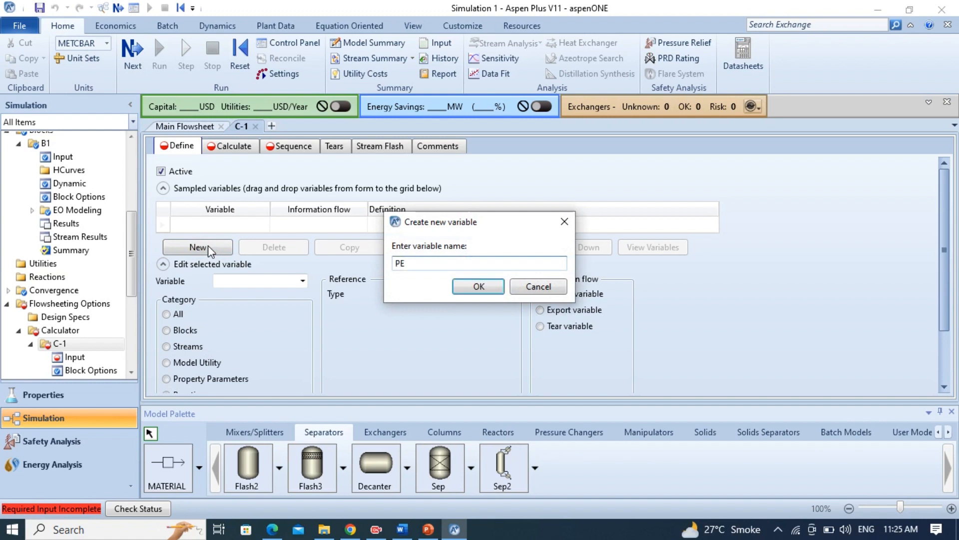
key(BackSpace)
text(ROPAT25)
key(Return)
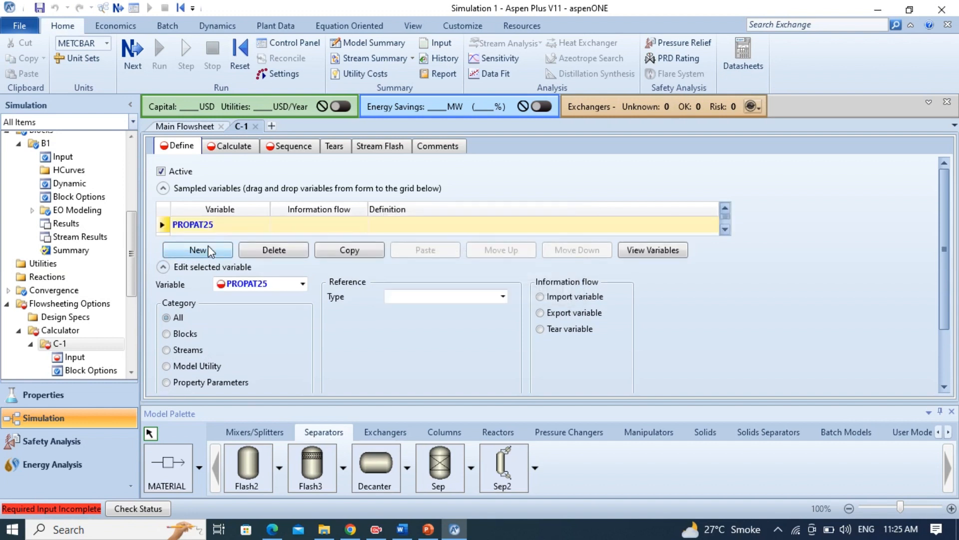
click(208, 247)
text(P)
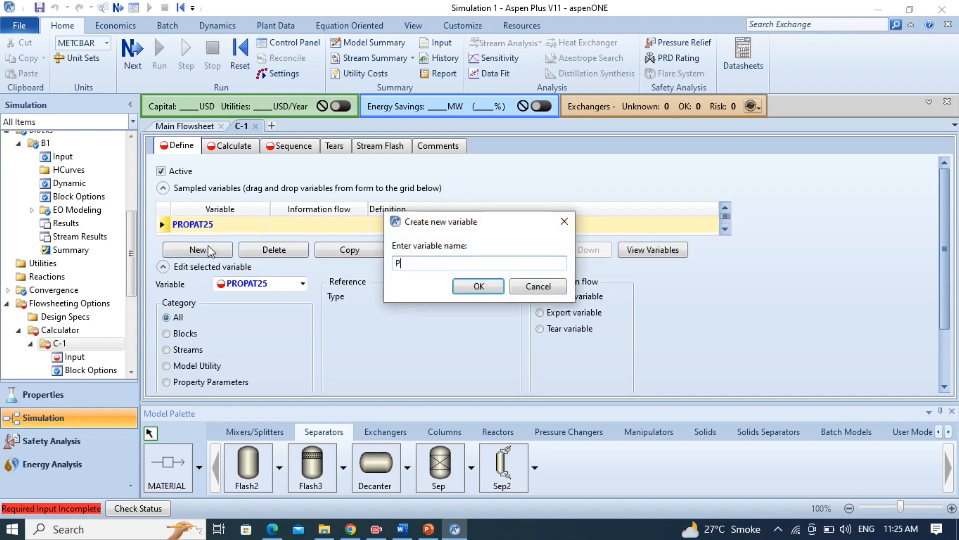
text(ROPAT58)
key(Return)
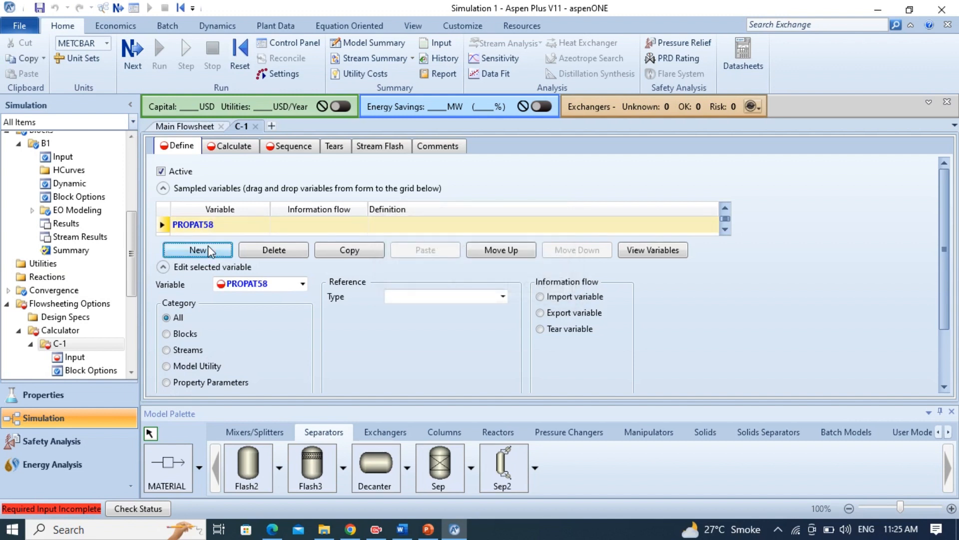
Set the category of variable PROPAT25 to Streams and its reference type to Stream-Var
click(303, 285)
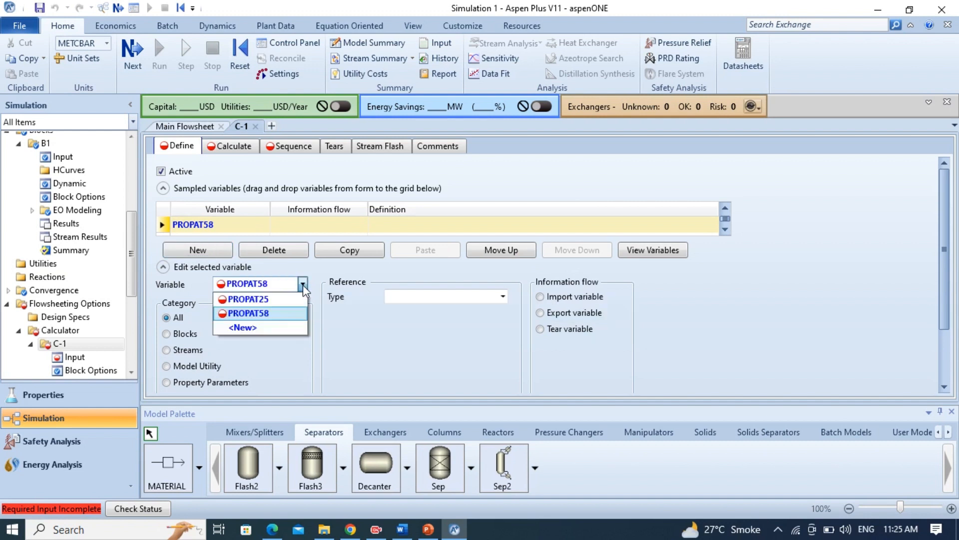
click(284, 299)
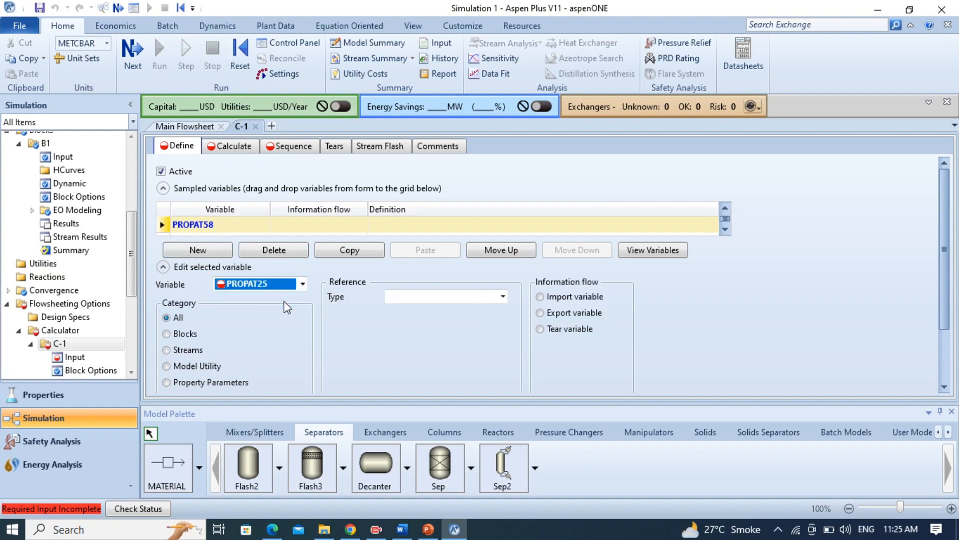
click(167, 350)
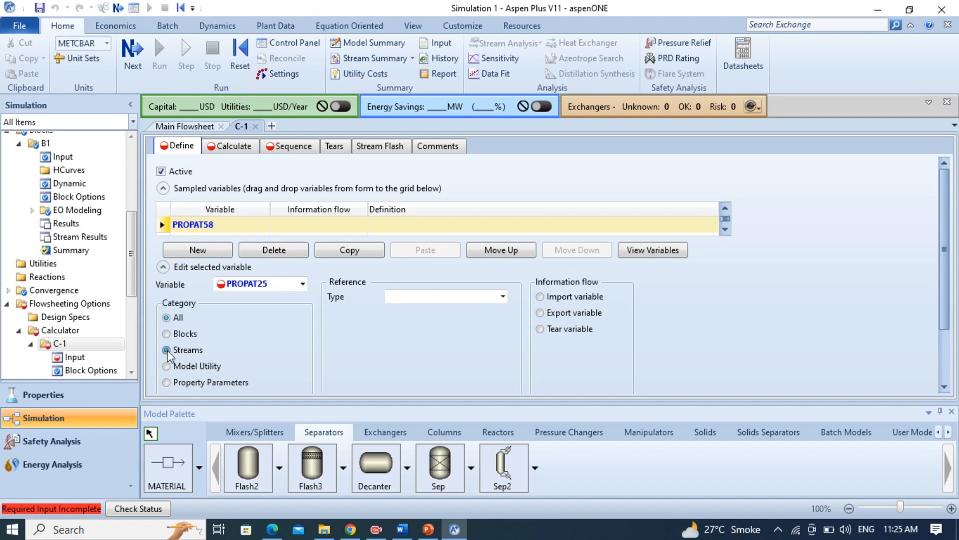
click(503, 297)
text(str)
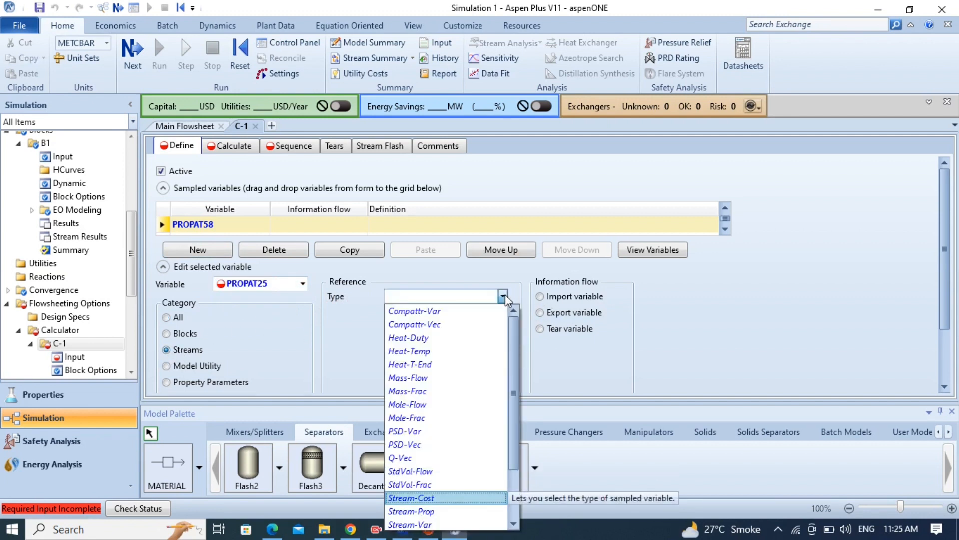
key(Down)
key(Down)
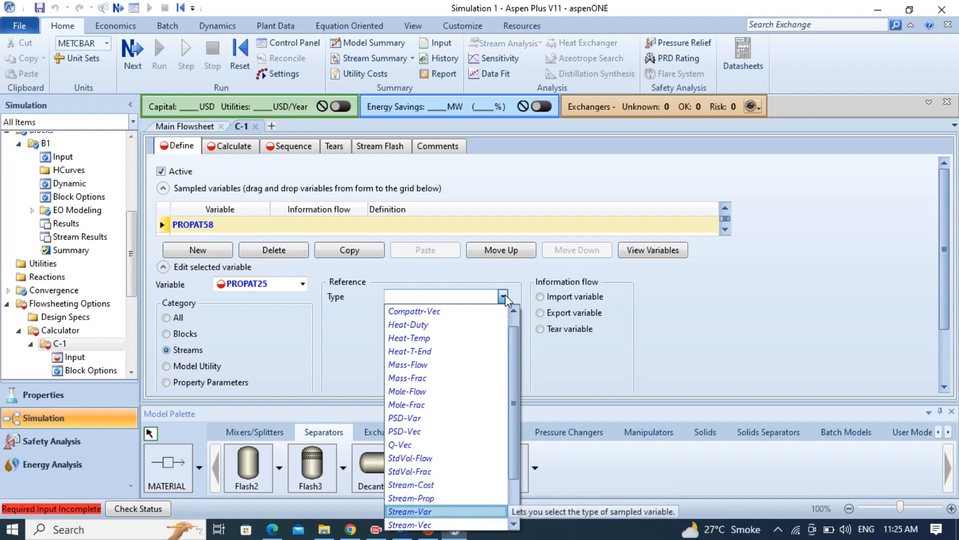
key(Return)
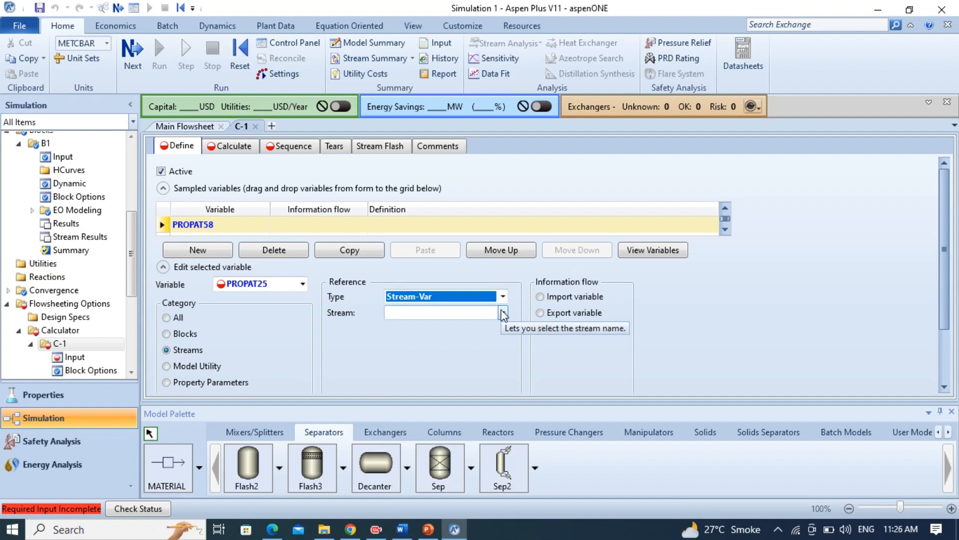
Reference PROPAT25 to the MASS-DENSITY of stream PROPANE and make it an import variable
click(503, 313)
click(503, 313)
click(503, 313)
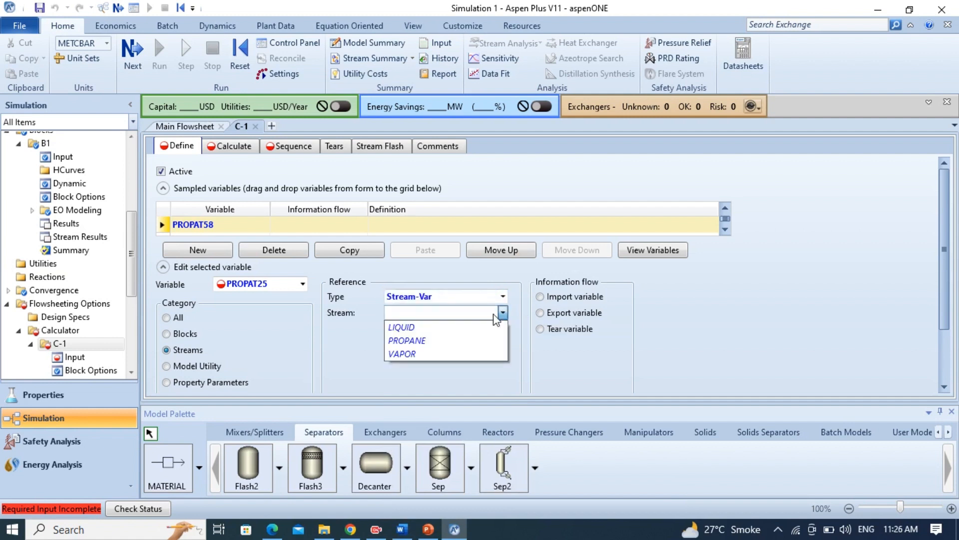
click(443, 338)
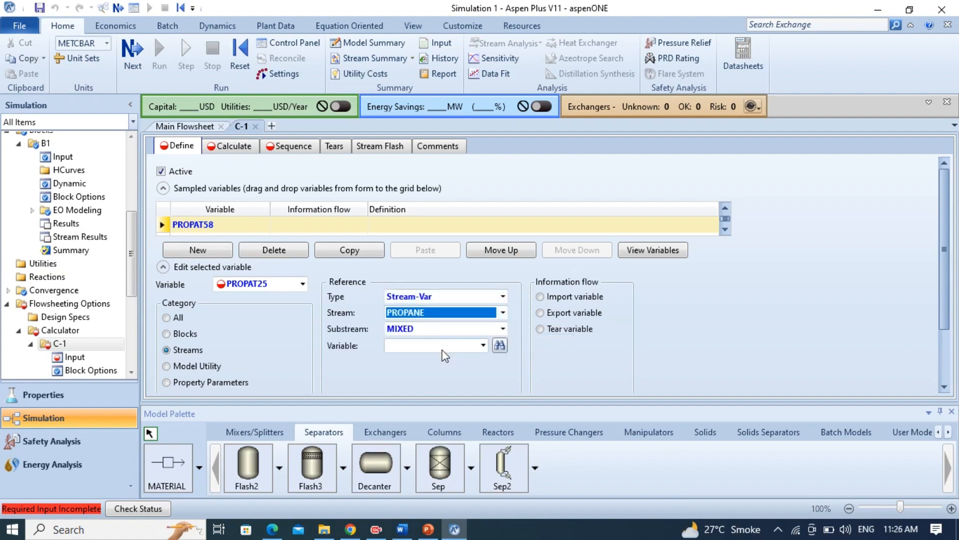
click(484, 345)
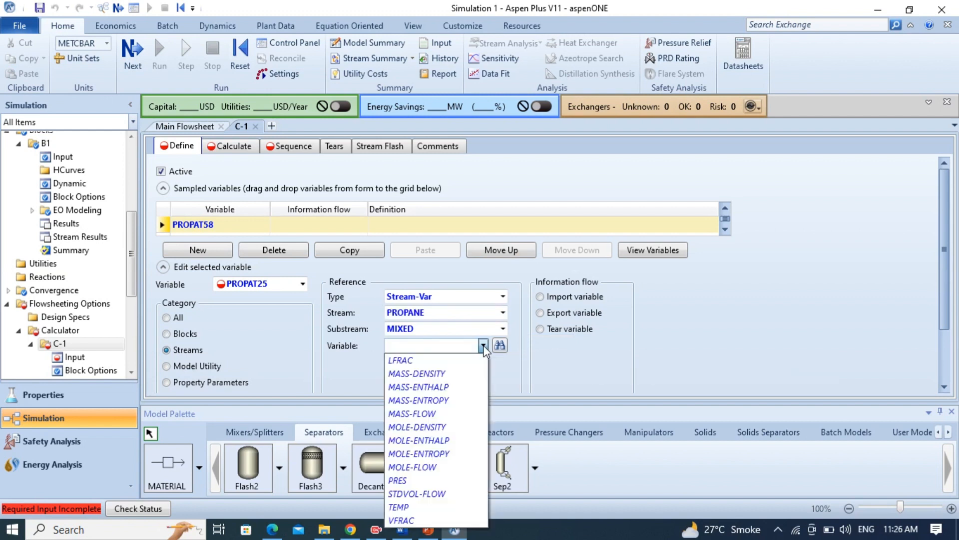
click(448, 372)
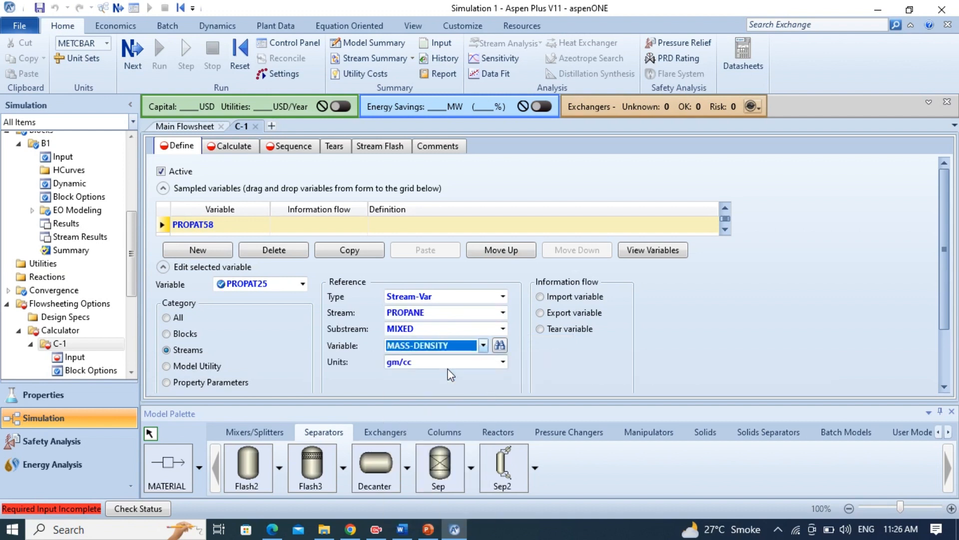
click(540, 297)
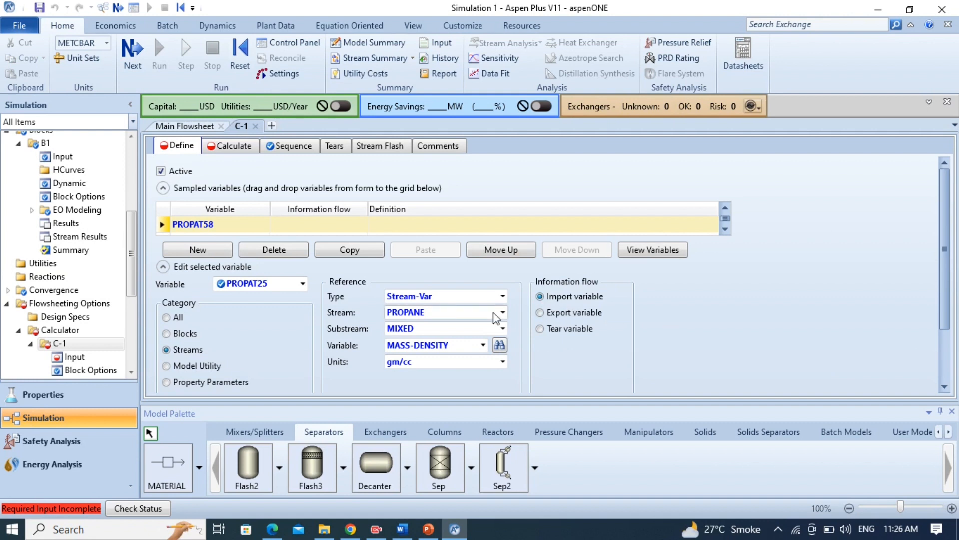
Define PROPAT58 as a Stream-Var import variable referencing the MASS-DENSITY of stream LIQUID
click(302, 284)
click(283, 313)
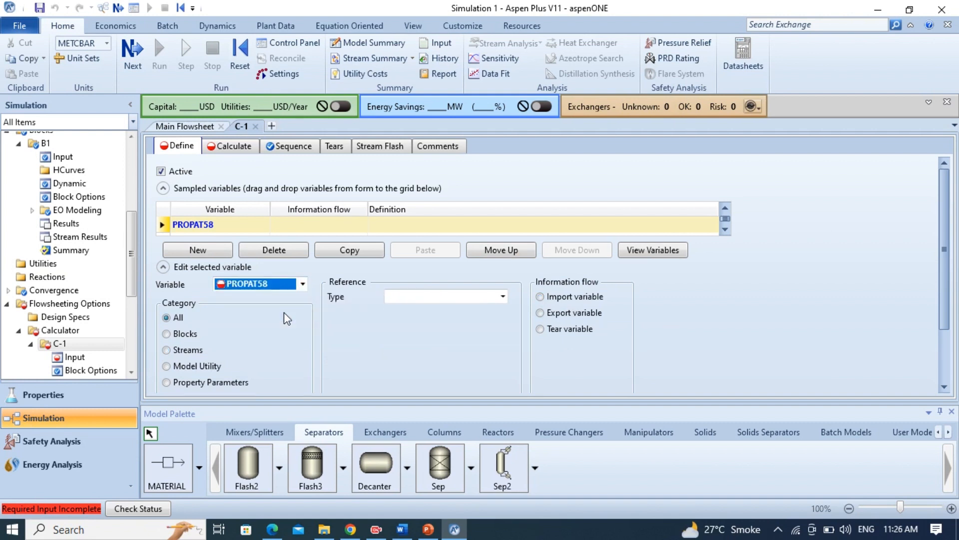
click(503, 297)
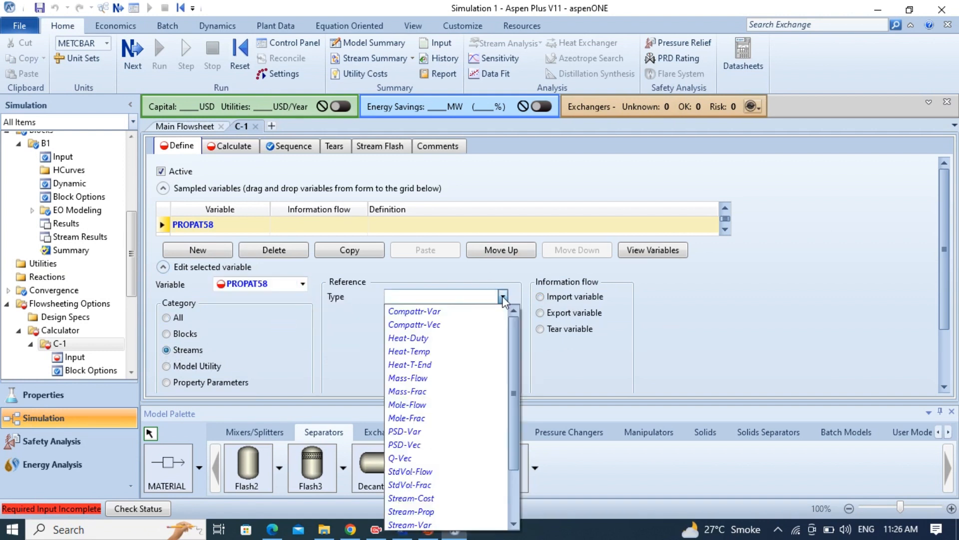
click(450, 512)
click(502, 312)
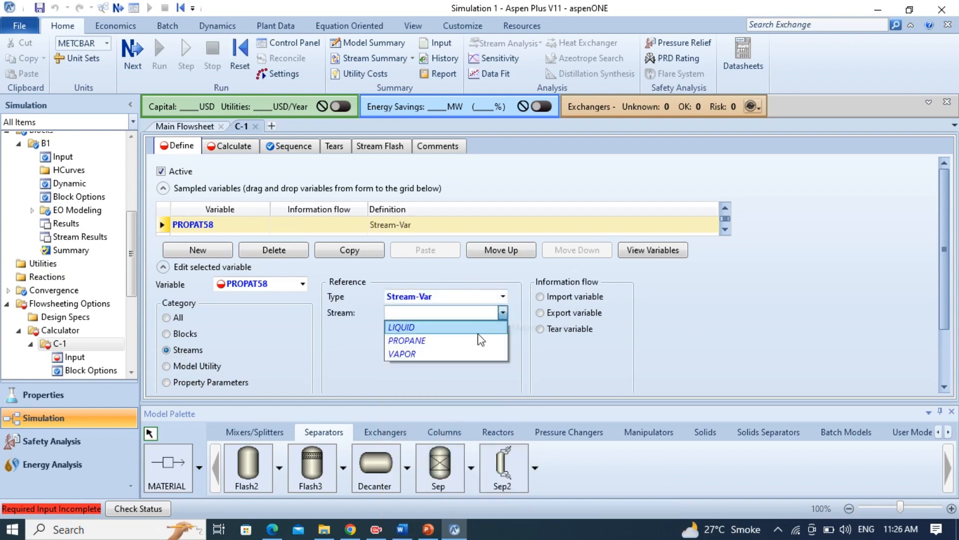
click(440, 323)
click(482, 345)
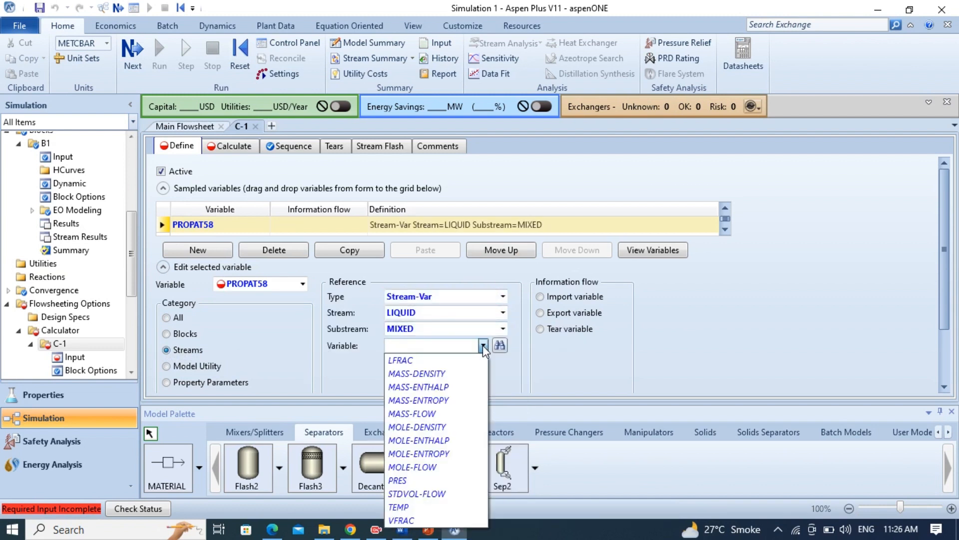
click(450, 375)
click(541, 297)
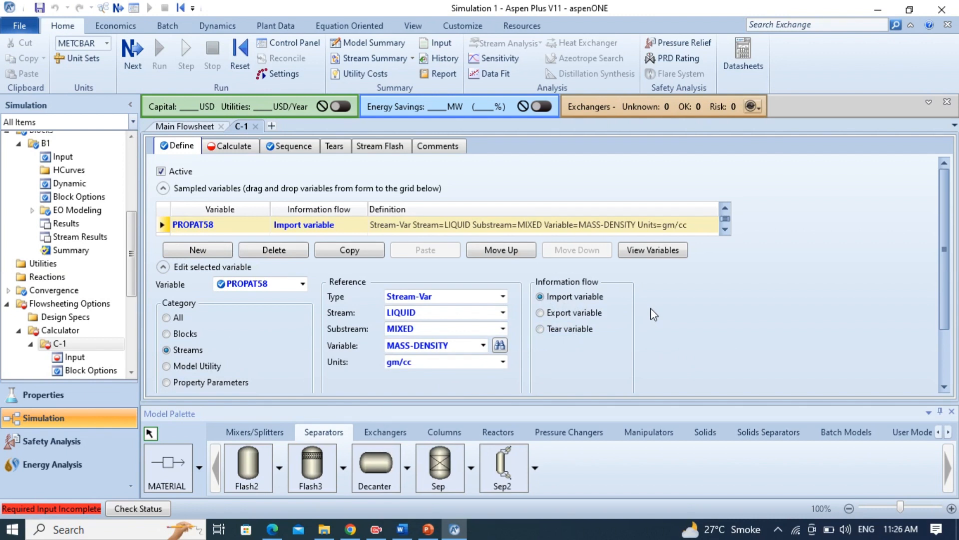
Set the calculation method of C-1 to Excel and open its Excel worksheet
click(235, 148)
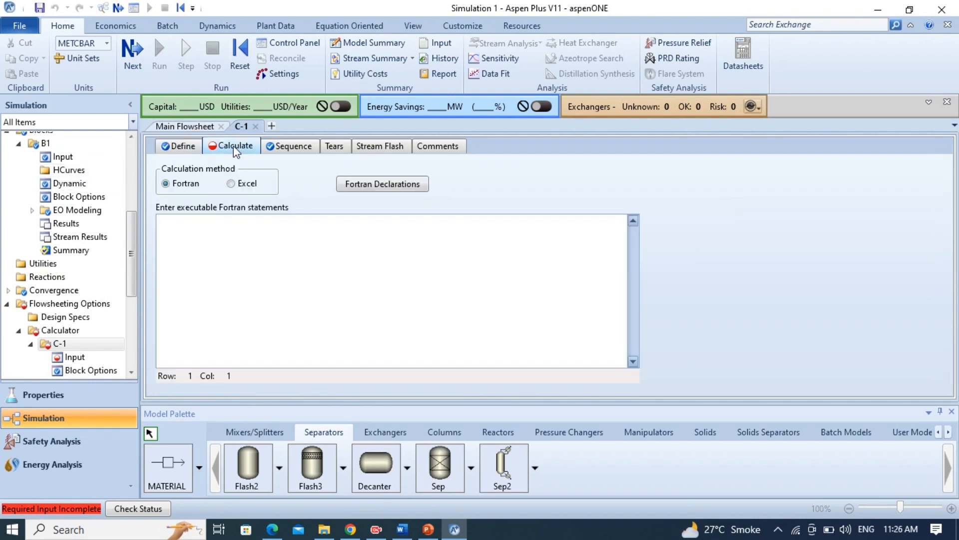
click(230, 184)
click(353, 184)
Label cells C3 to C5 "density of the saturated propane at 25", "density of the saturated propane at 58" and "percentage fill up"
click(144, 199)
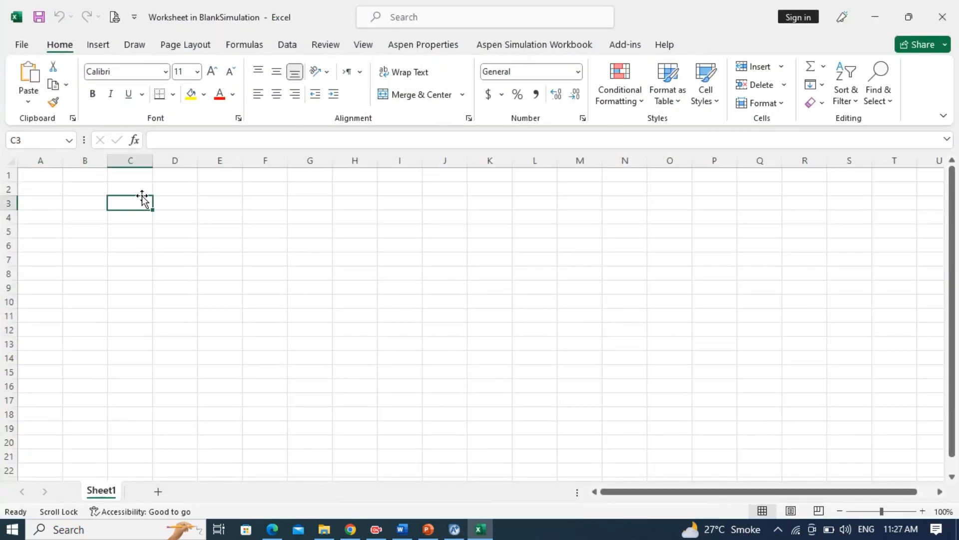
text(density of the saturated propane at 25)
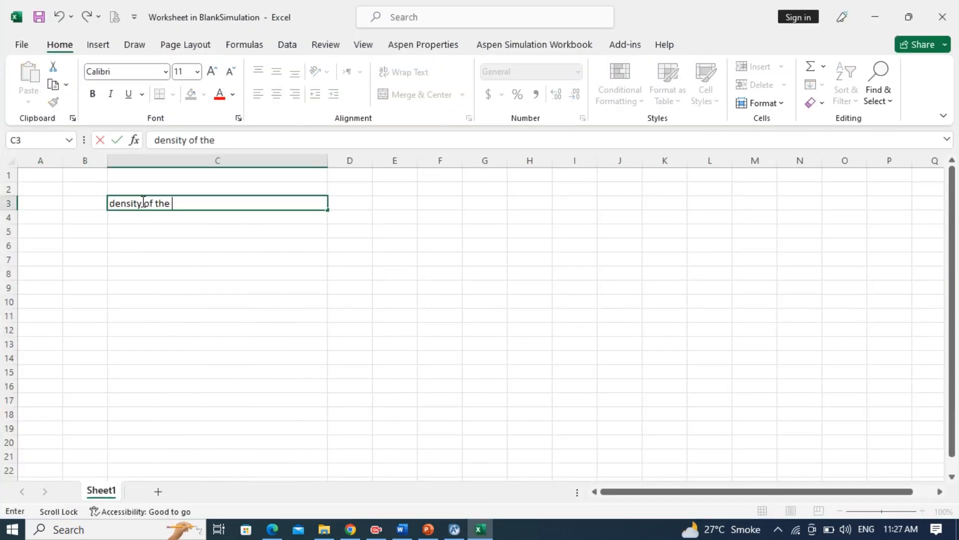
key(Return)
text(de)
key(Return)
double_click(277, 218)
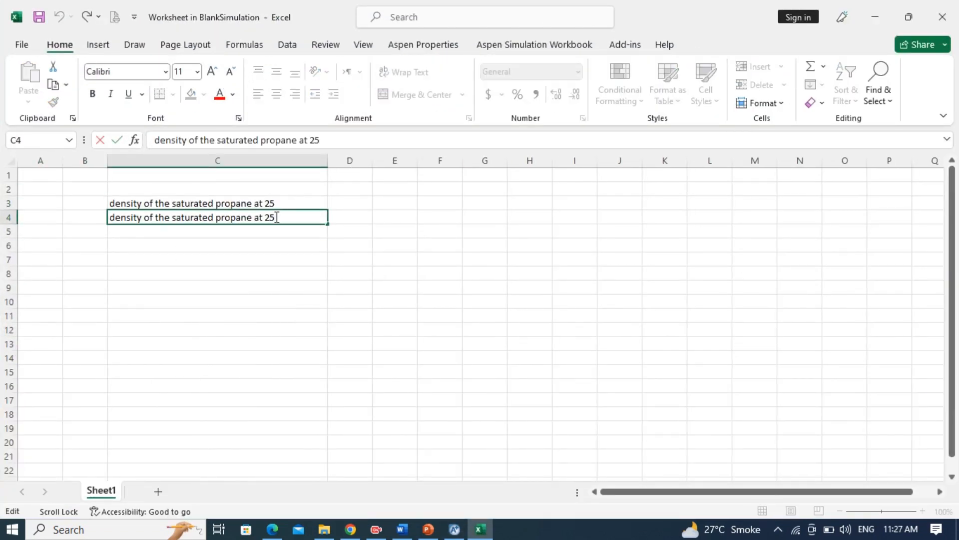
key(BackSpace)
key(BackSpace)
key(BackSpace)
text(58)
key(Return)
text(percentage fill up)
Link cell D3 to the Aspen Plus variable PROPAT25
click(345, 206)
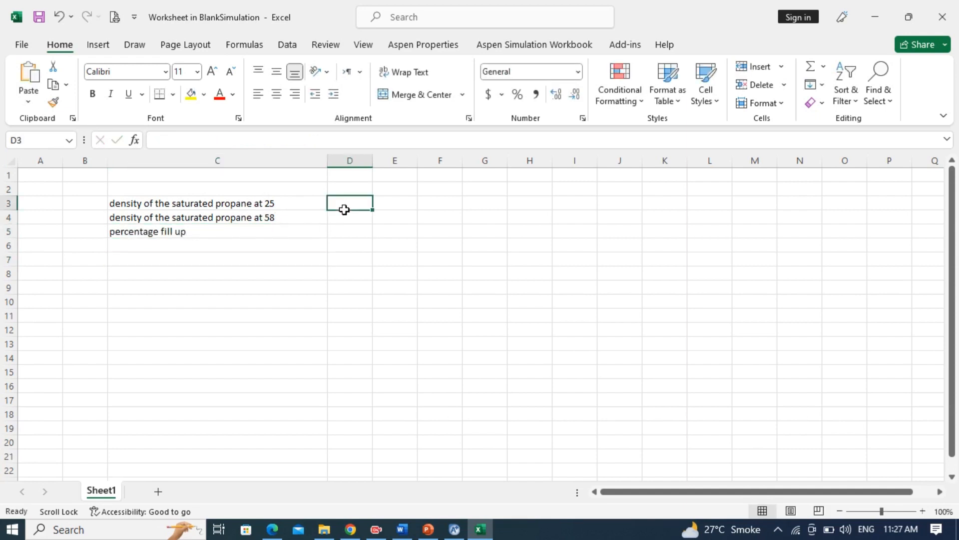
click(610, 50)
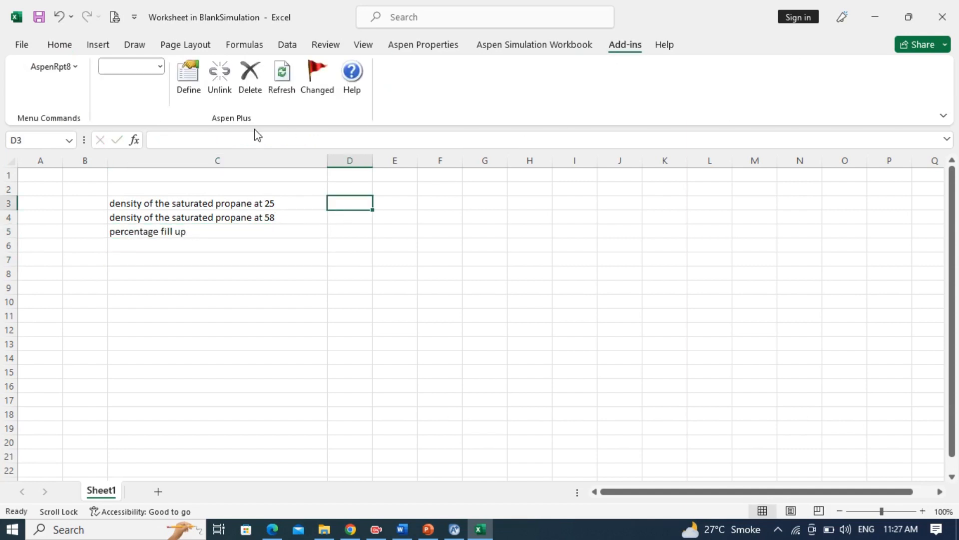
click(159, 67)
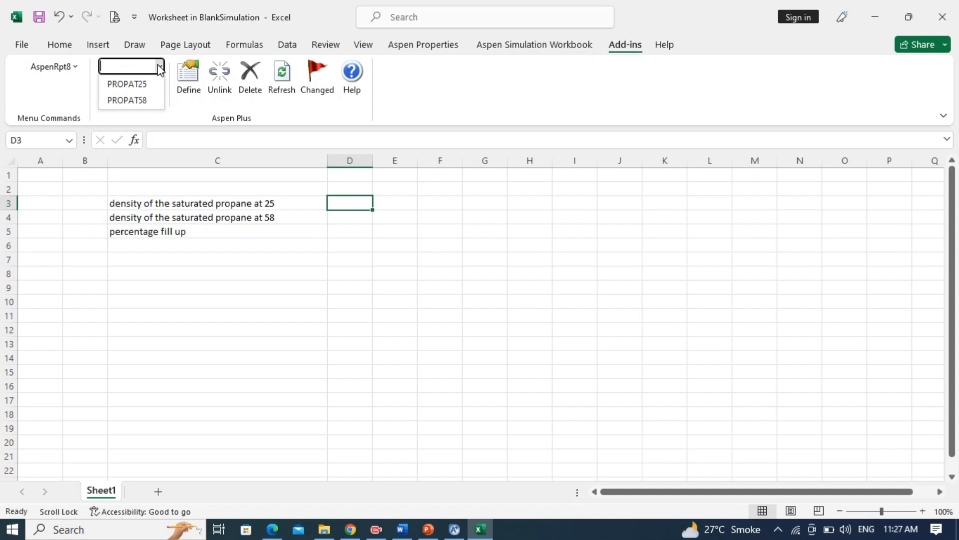
click(127, 84)
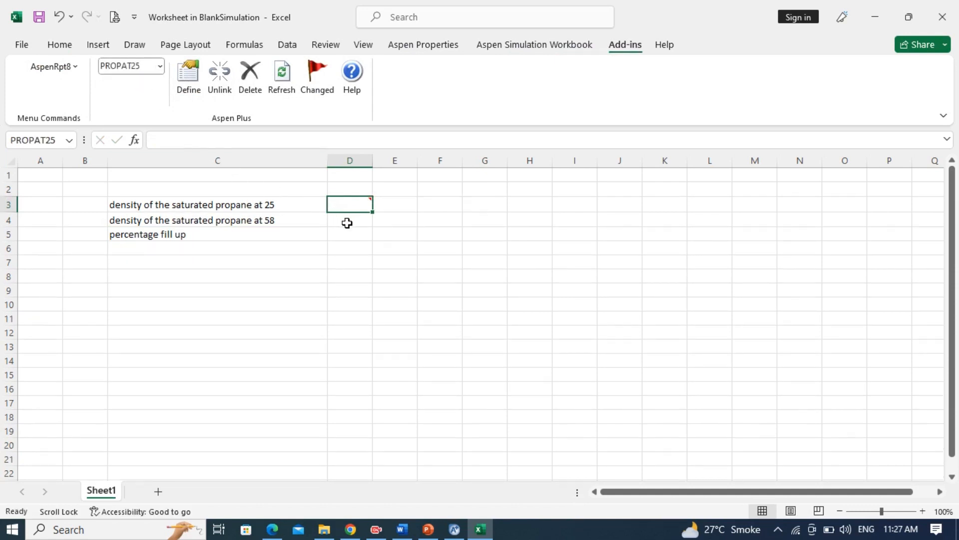
Link cell D4 to the Aspen Plus variable PROPAT58
click(347, 221)
click(161, 70)
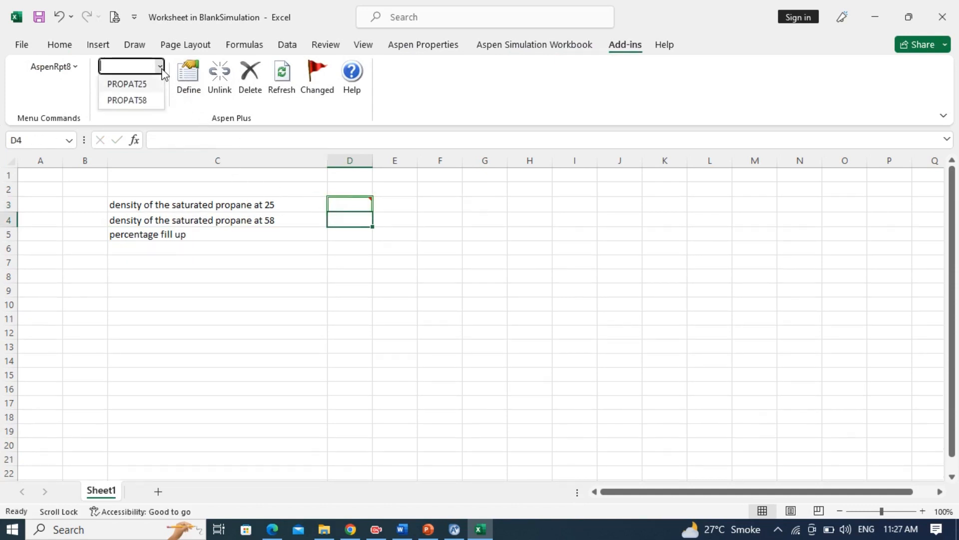
click(145, 100)
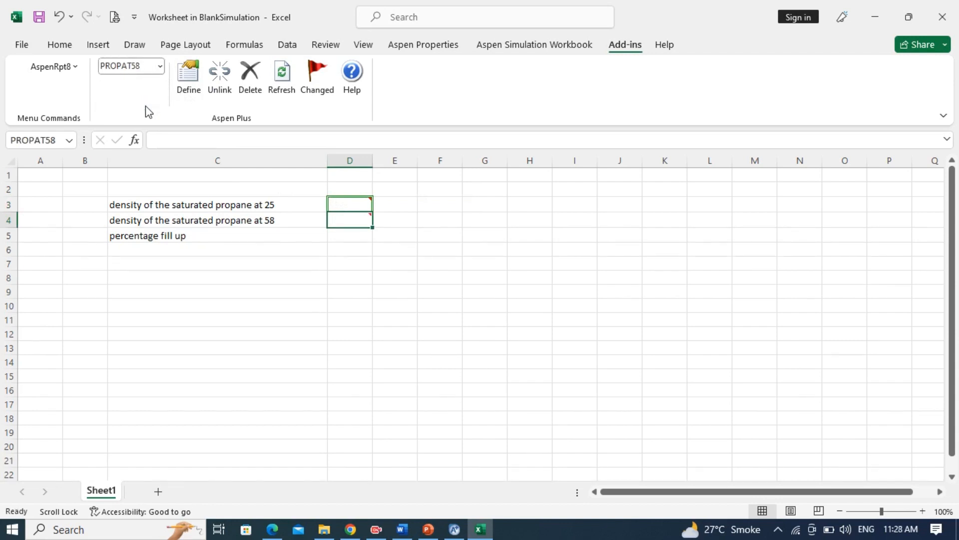
Enter the percentage fill-up formula =(PROPAT58/PROPAT25)*100 in cell D5
click(347, 236)
double_click(348, 236)
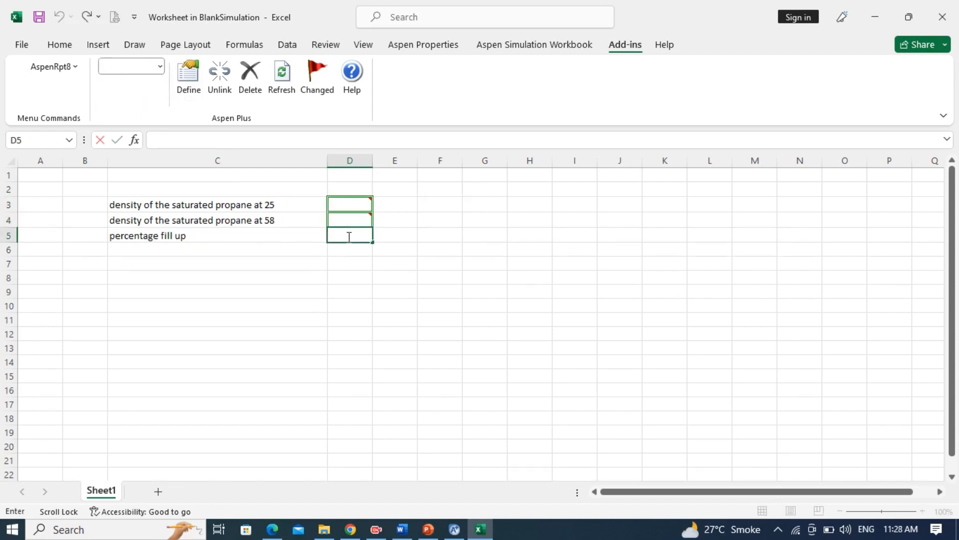
text(=()
click(344, 220)
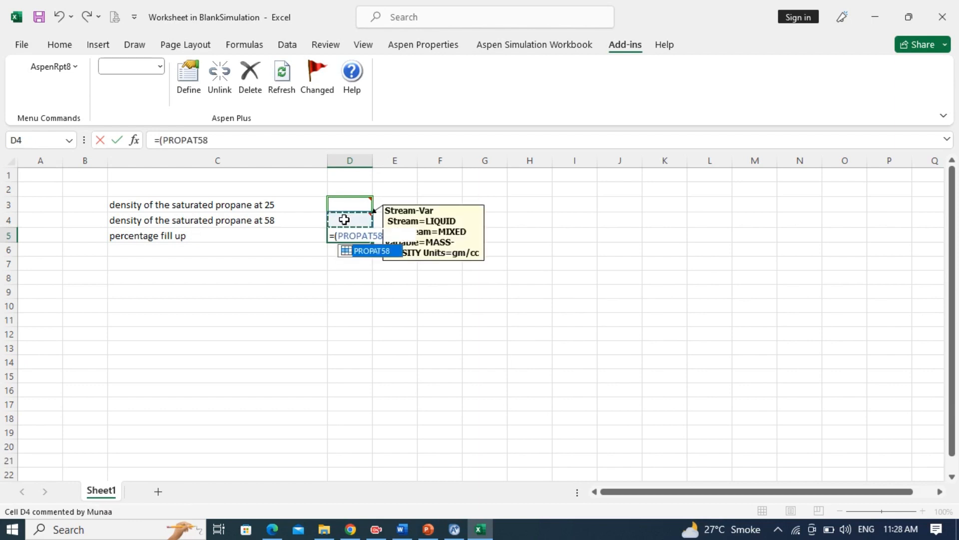
text(/)
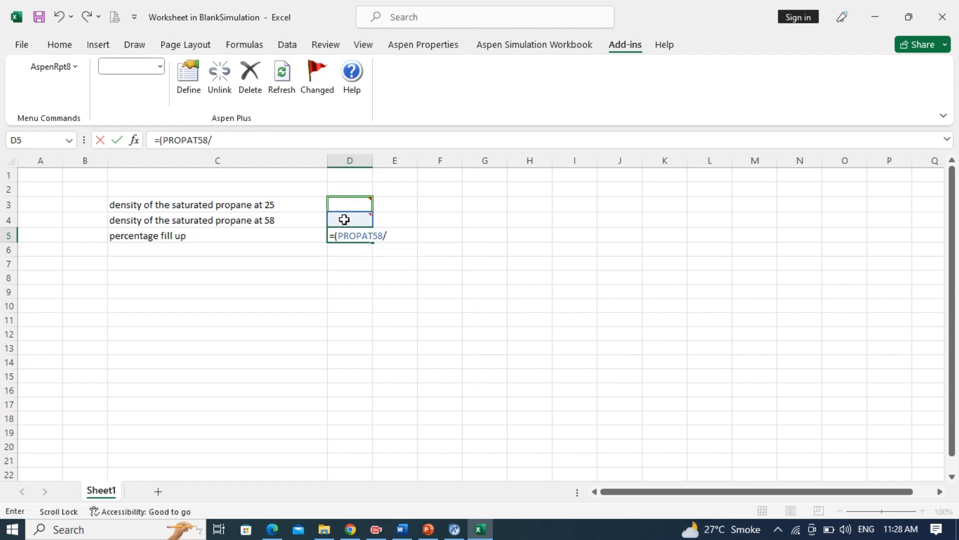
click(342, 207)
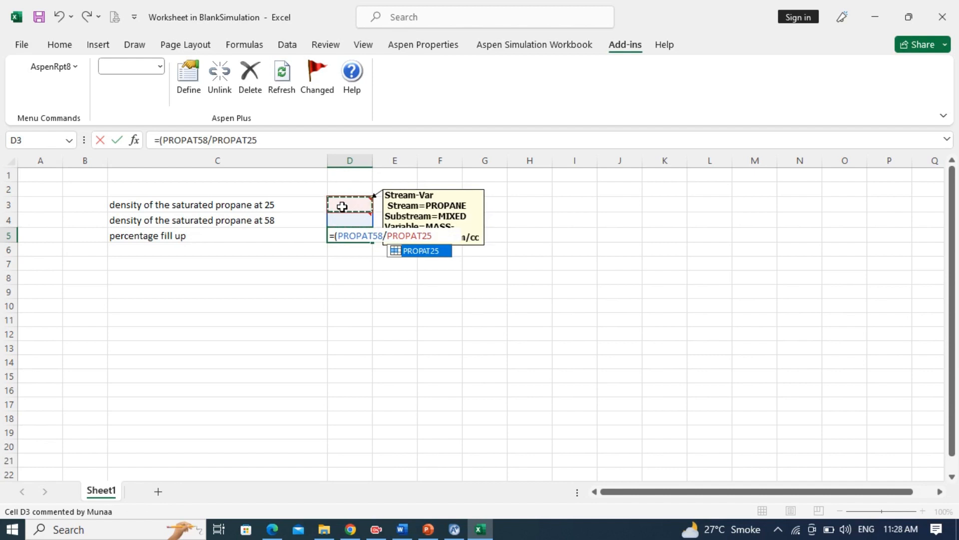
text())
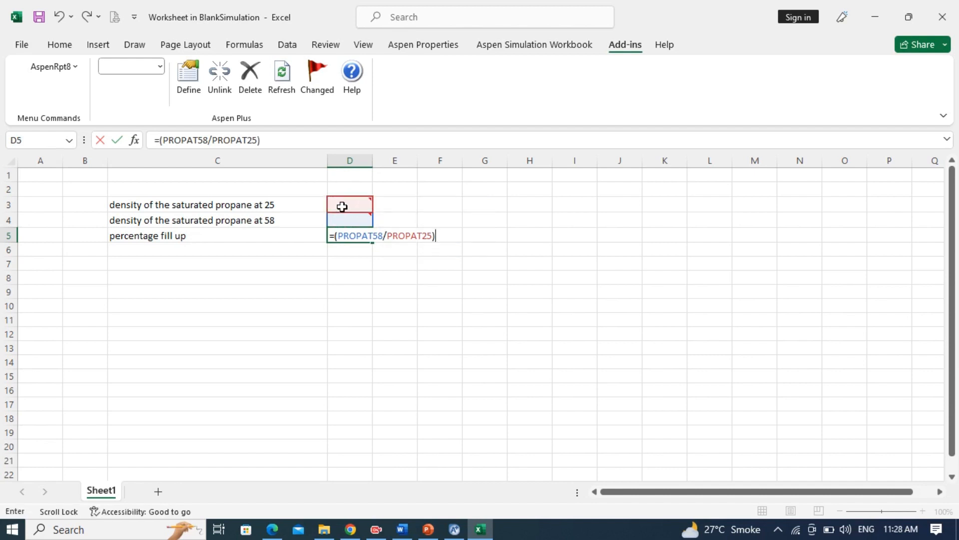
text(82)
key(BackSpace)
key(BackSpace)
text(100)
click(437, 235)
text(*)
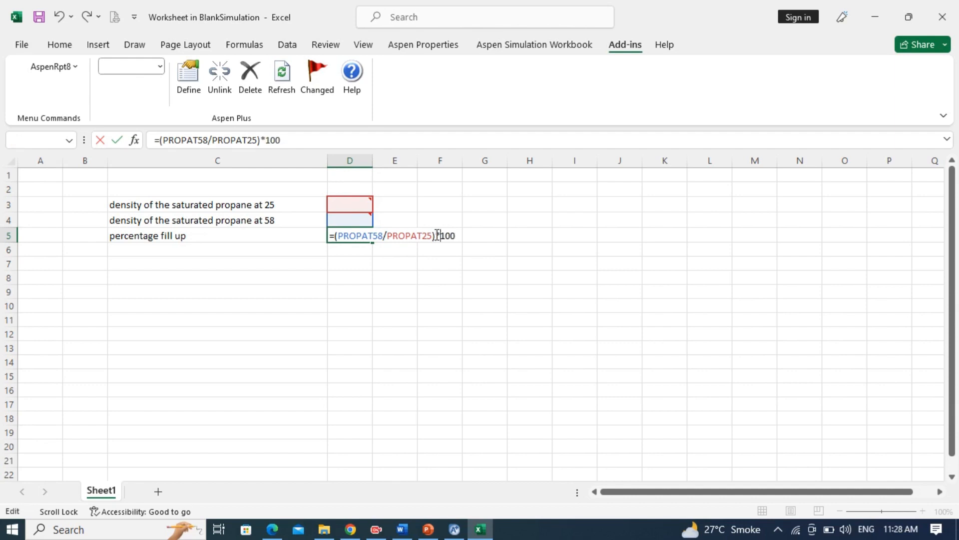
key(End)
key(Return)
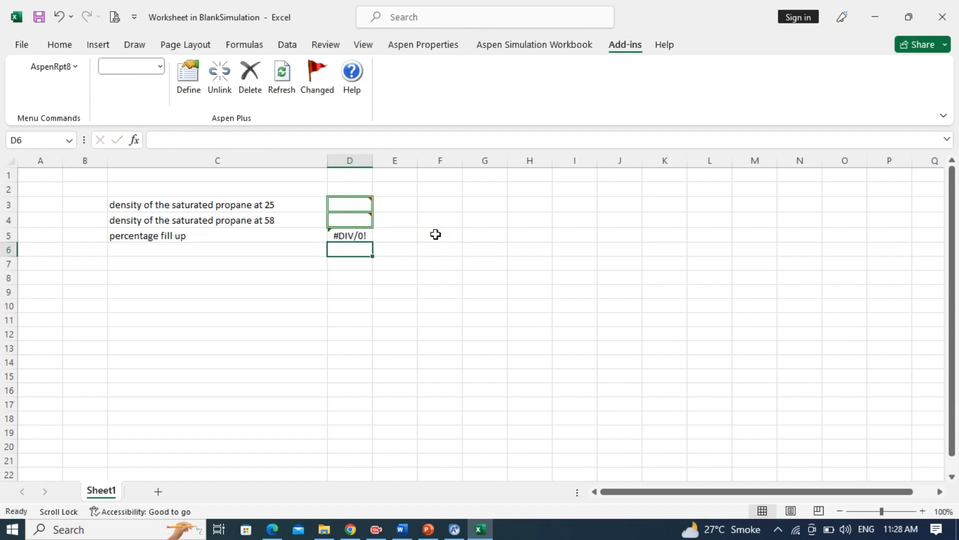
Switch back to Aspen Plus and set the execution sequence of calculator block C-1 to Last
click(867, 16)
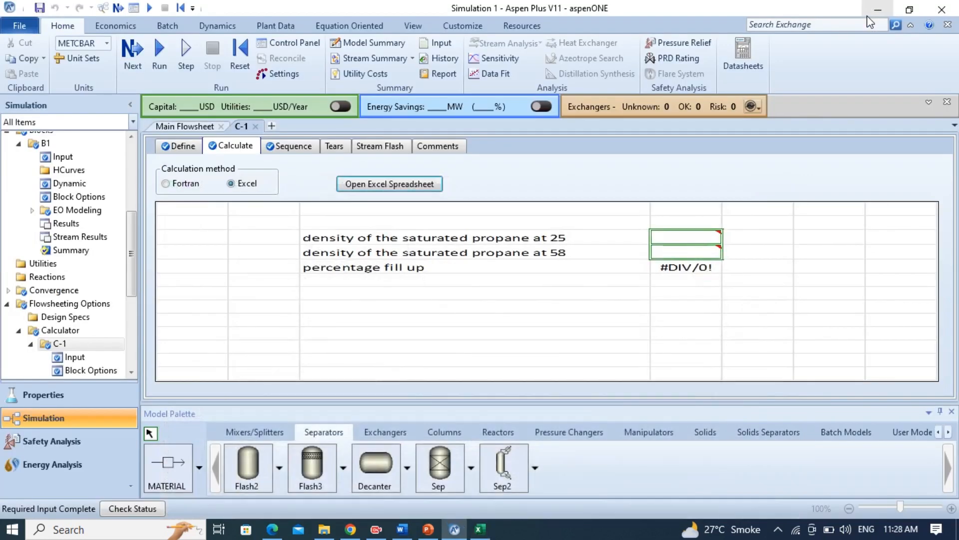
click(288, 150)
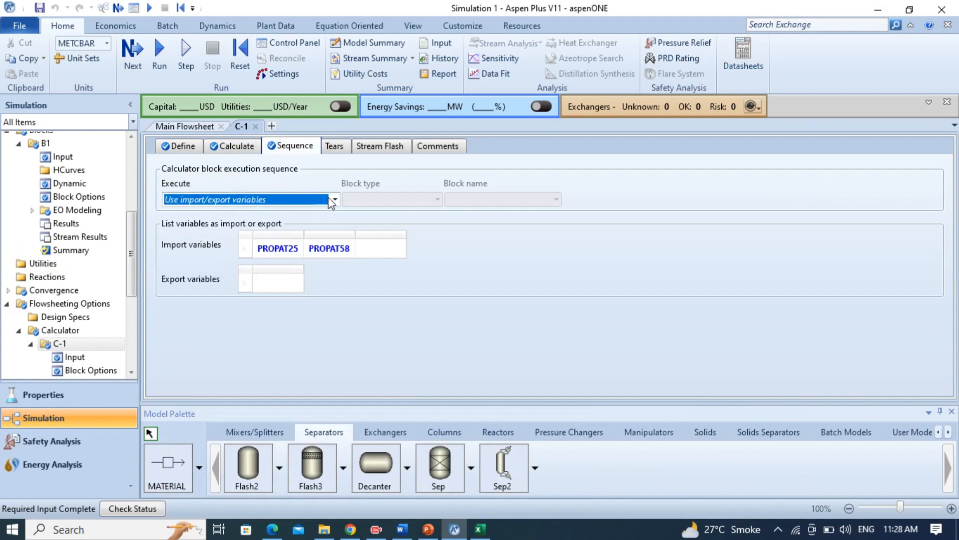
click(334, 199)
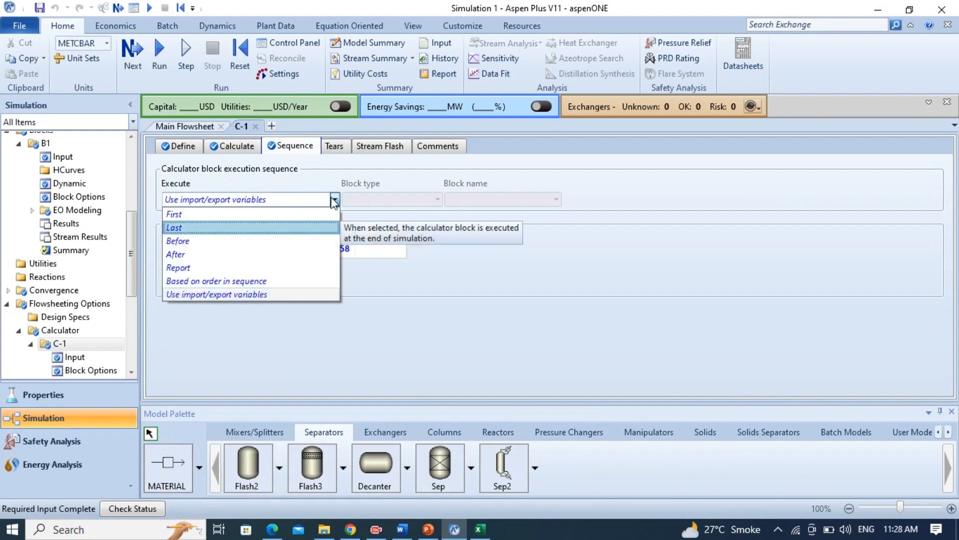
click(335, 201)
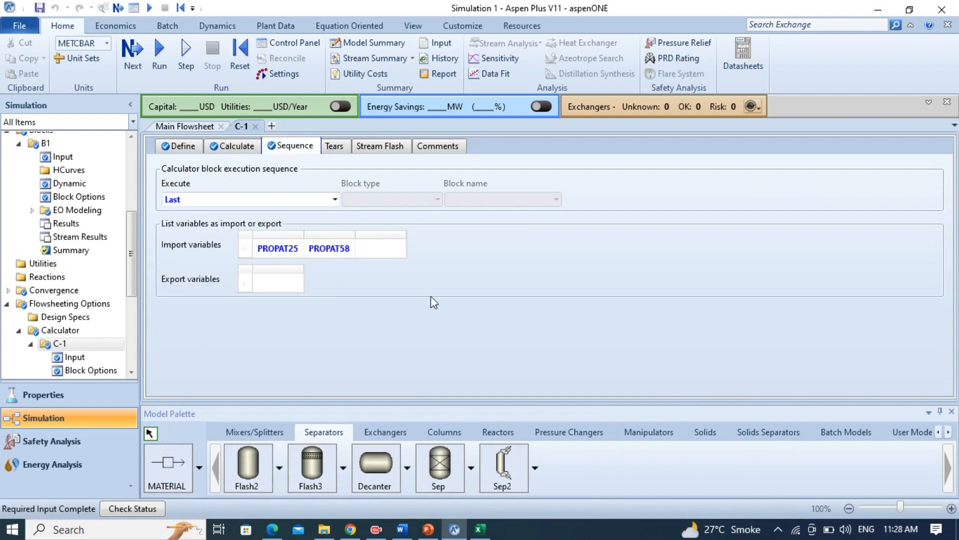
Run the simulation and show the computed densities and percentage fill-up in the calculation sheet of C-1
click(133, 64)
click(569, 297)
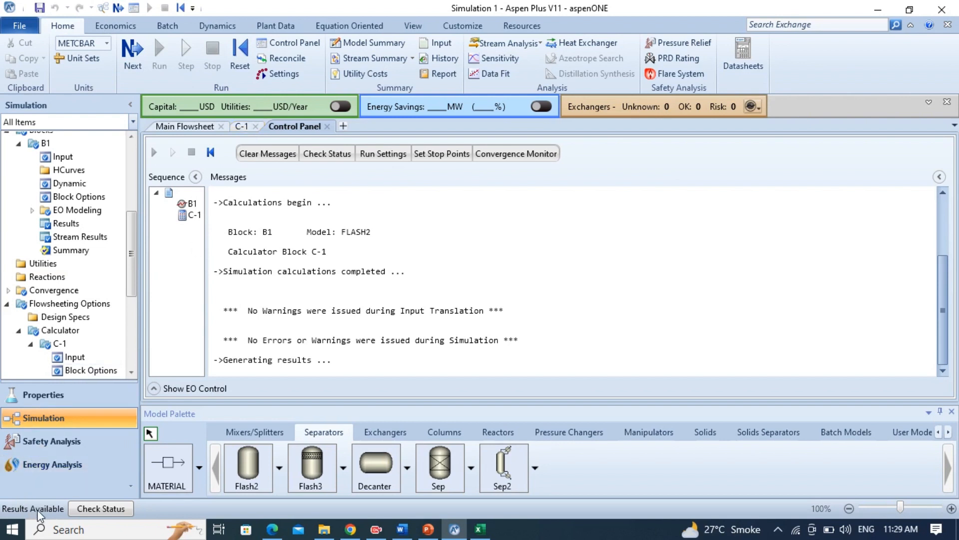
click(244, 126)
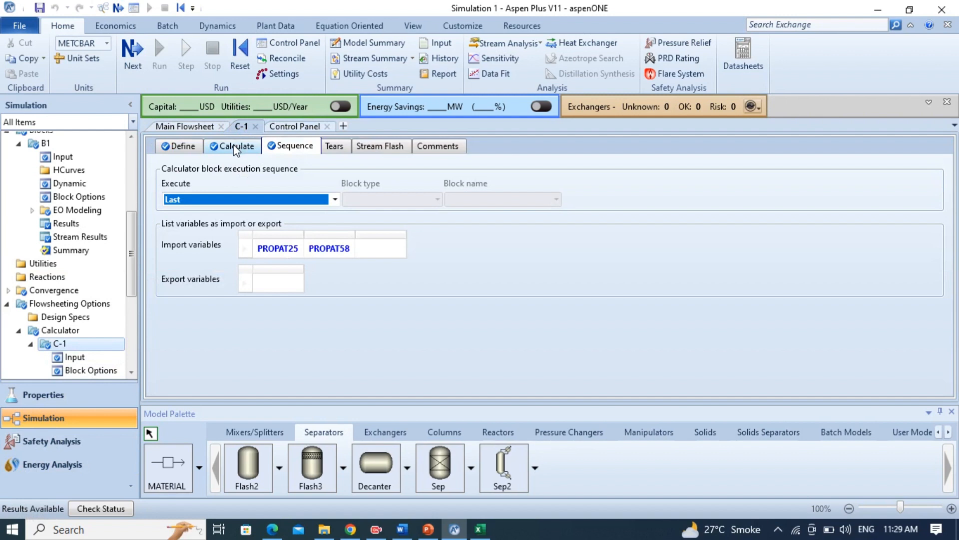
click(237, 148)
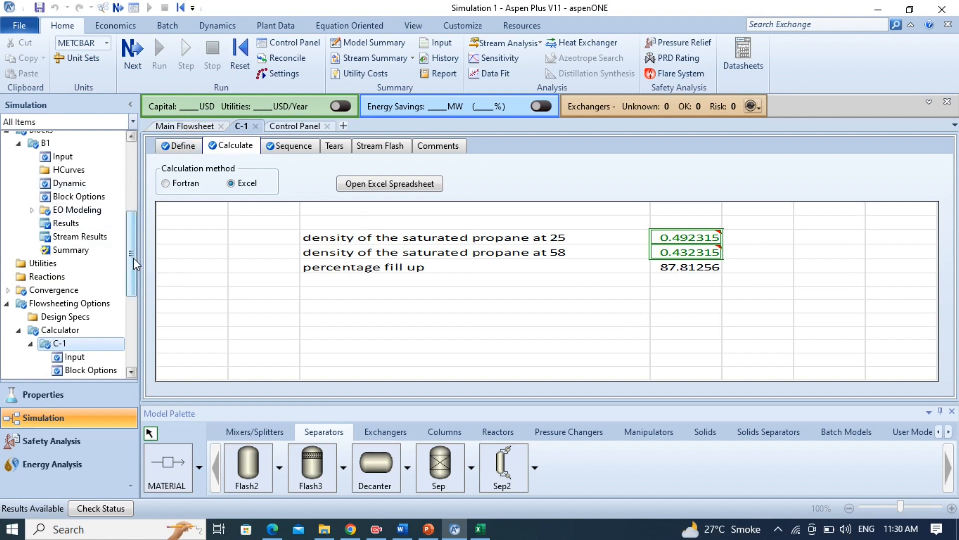
click(376, 528)
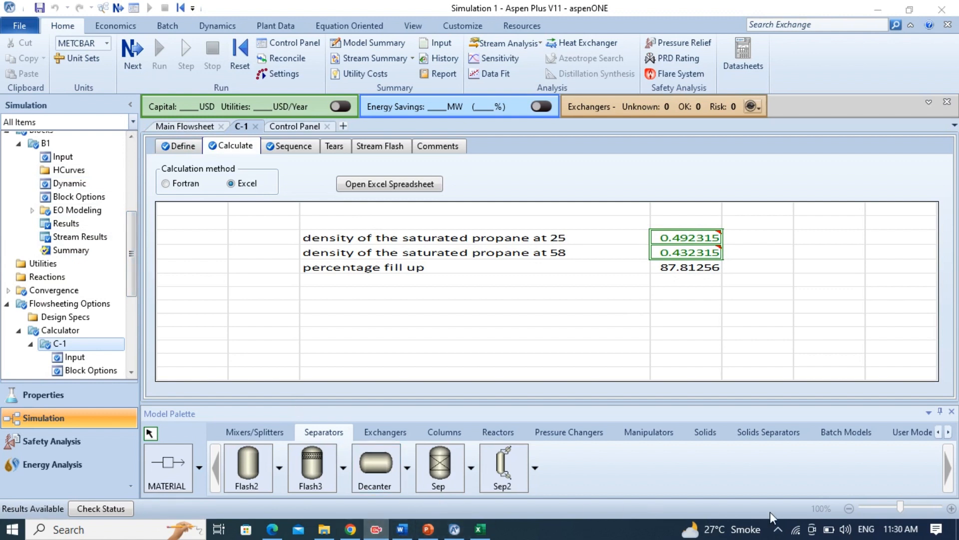